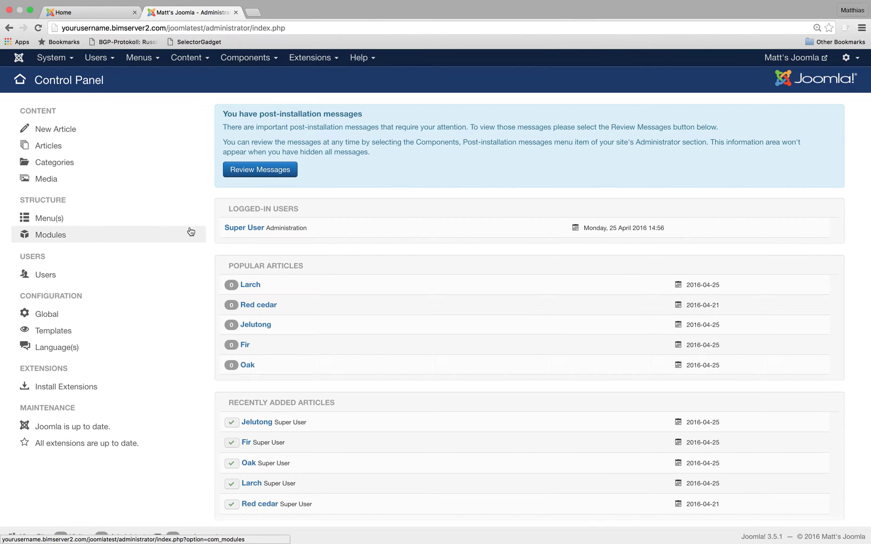
# Open the administrator Articles list, where only Red cedar is featured, after checking the public home page.
pyautogui.click(46, 146)
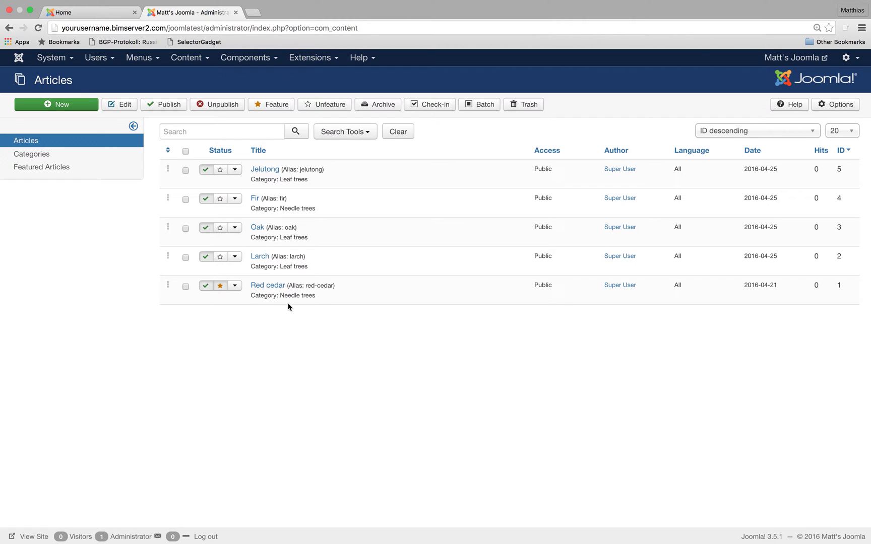
pyautogui.click(100, 15)
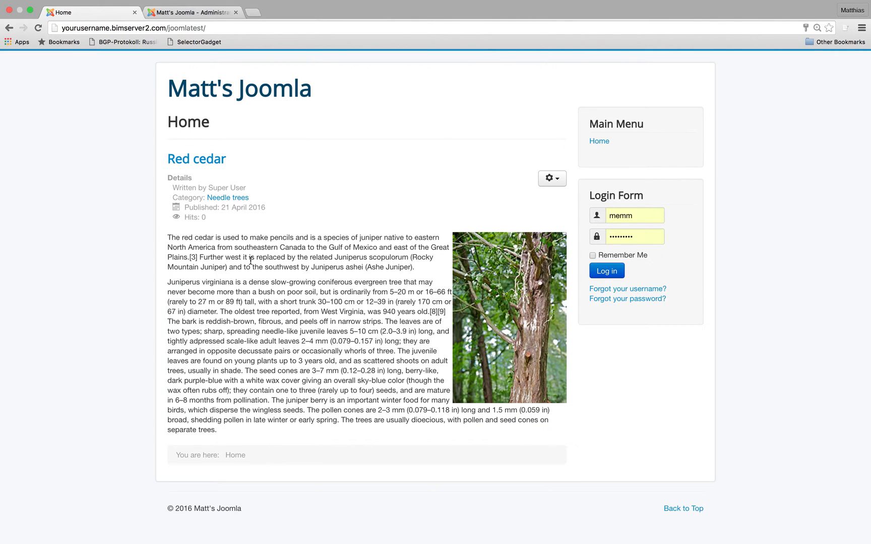
pyautogui.click(191, 13)
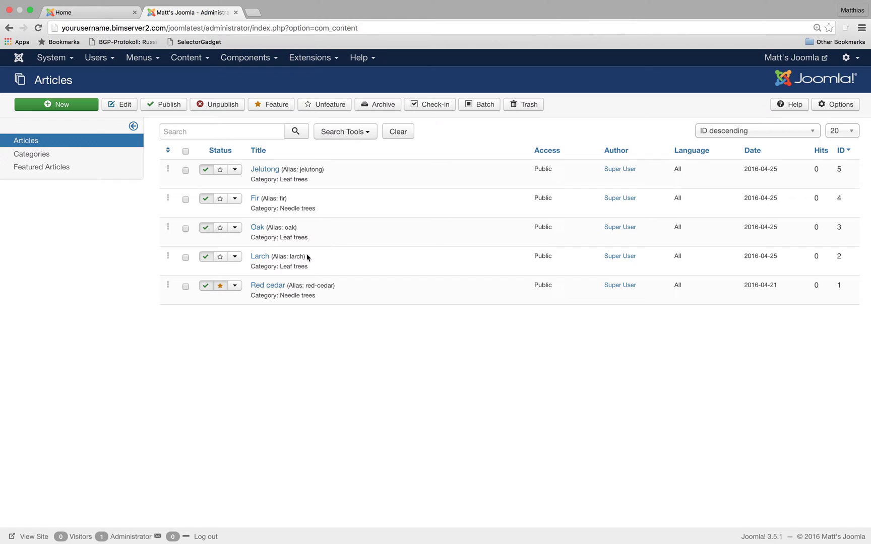
# Feature the Larch, Oak and Fir articles alongside Red cedar.
pyautogui.click(220, 256)
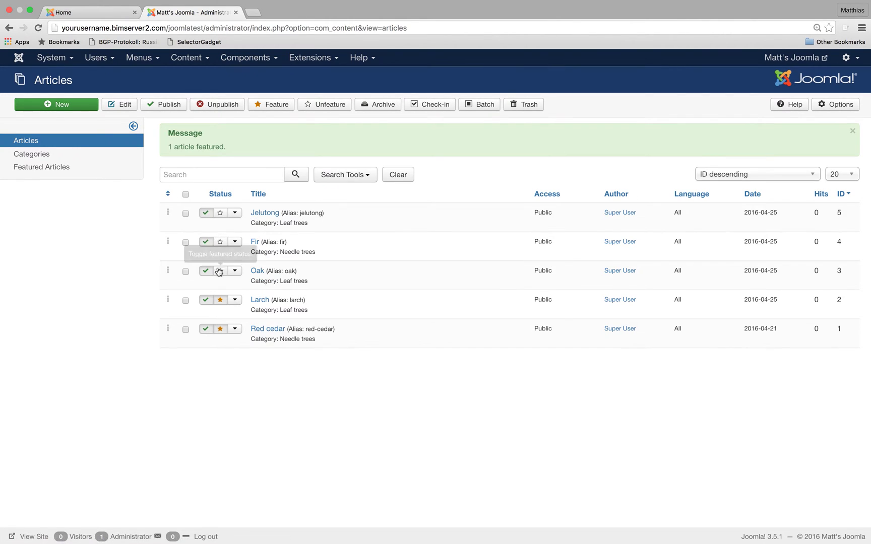
pyautogui.click(220, 272)
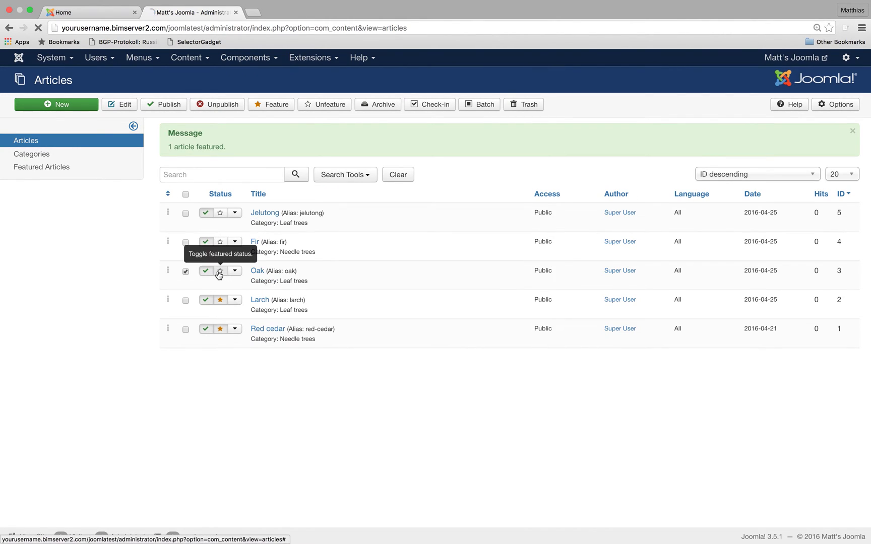
pyautogui.click(220, 242)
# Reload the public home page to review Fir leading above three columns of featured articles.
pyautogui.click(86, 12)
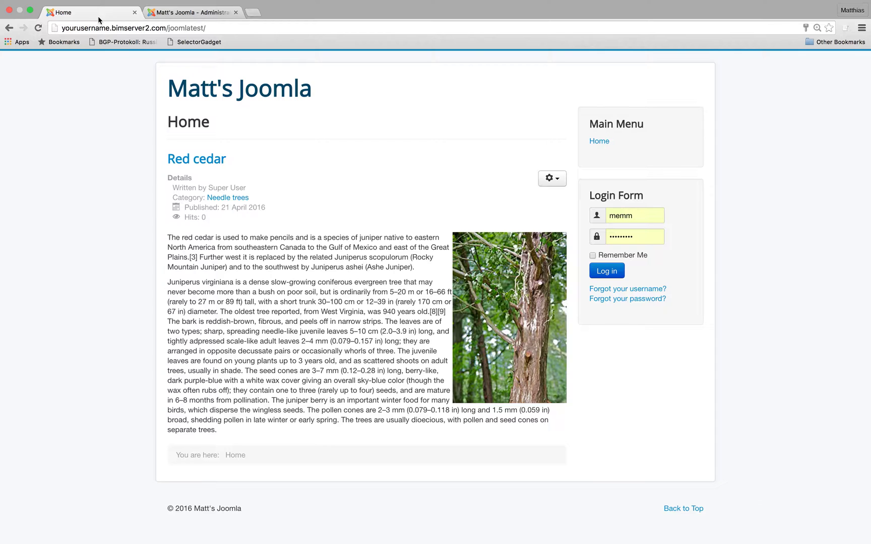
pyautogui.click(38, 28)
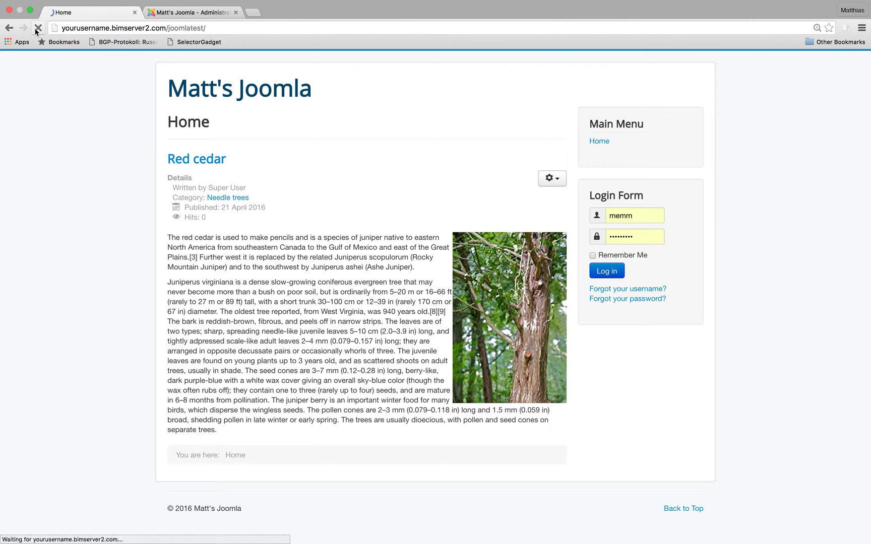
pyautogui.scroll(-3, 153, 221)
pyautogui.scroll(2, 216, 207)
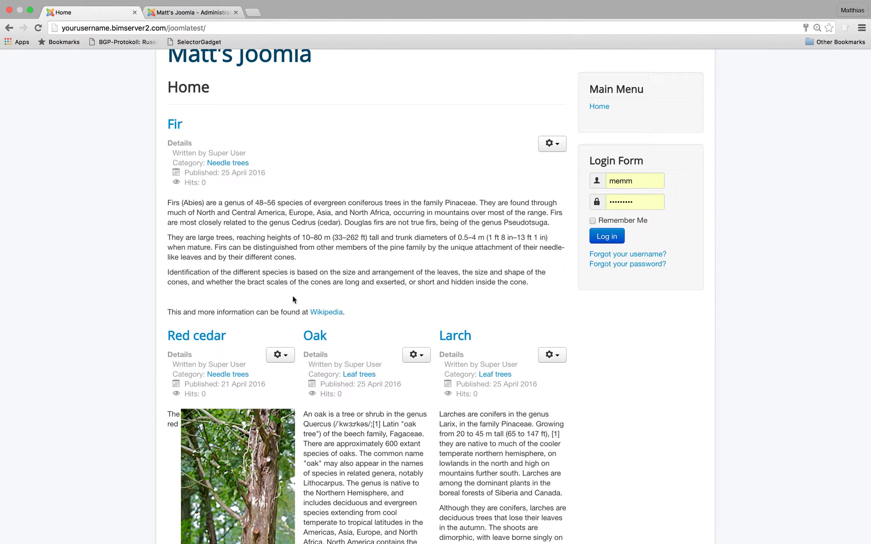
pyautogui.scroll(-2, 282, 301)
pyautogui.scroll(-1, 281, 301)
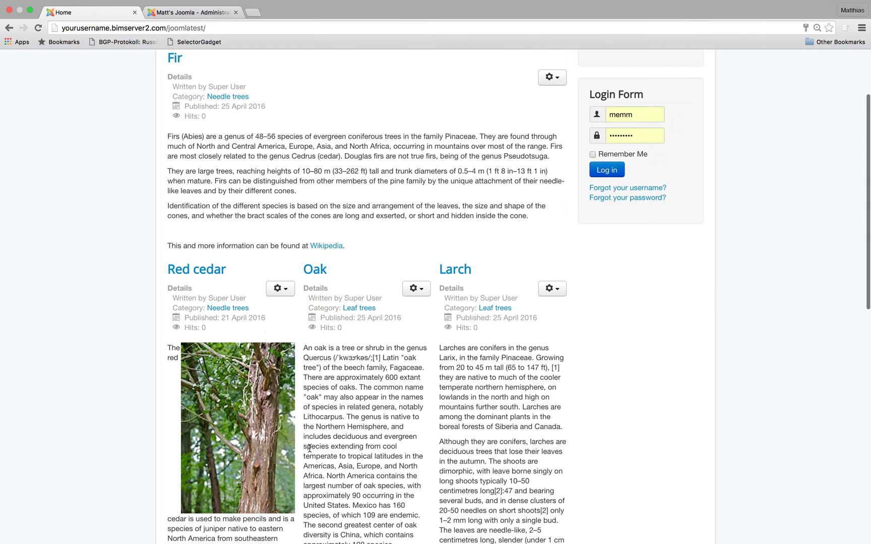
pyautogui.scroll(-15, 434, 392)
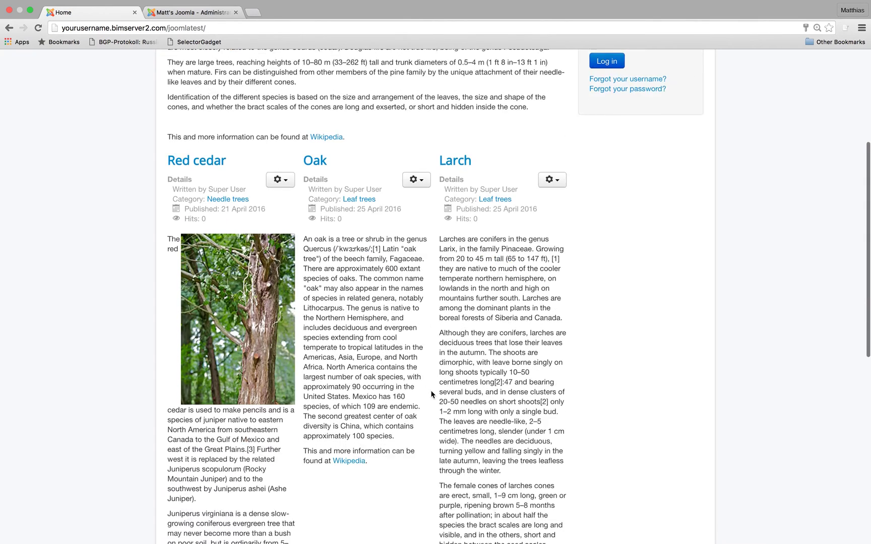
pyautogui.scroll(-3, 431, 395)
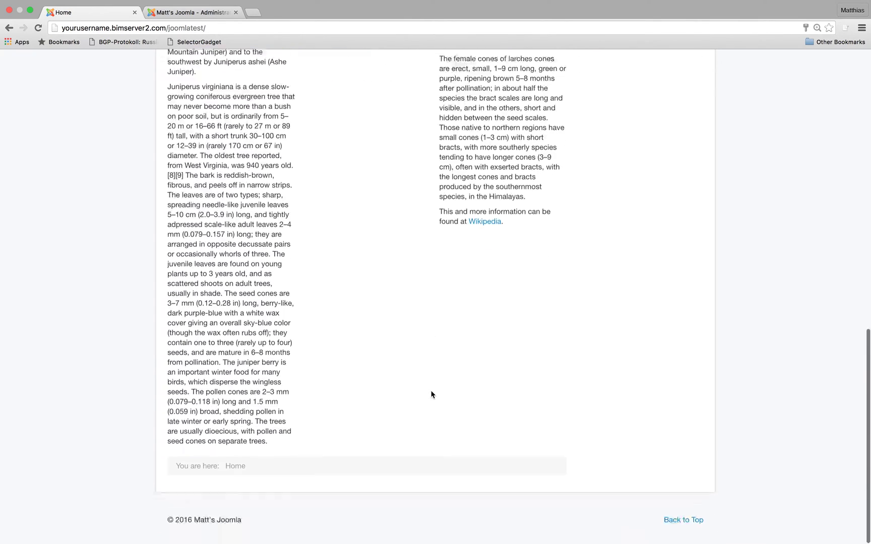
pyautogui.scroll(7, 286, 270)
pyautogui.scroll(16, 283, 267)
pyautogui.scroll(-4, 280, 292)
pyautogui.scroll(-12, 280, 291)
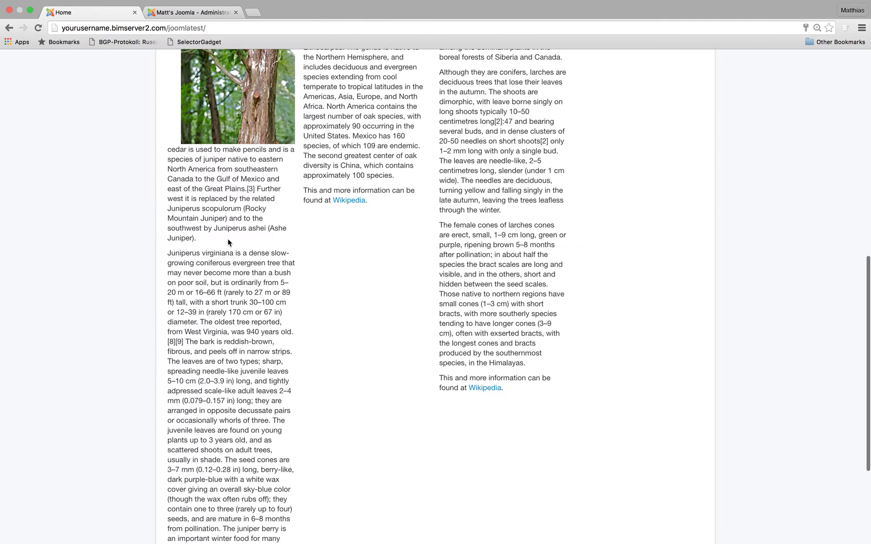
pyautogui.click(180, 11)
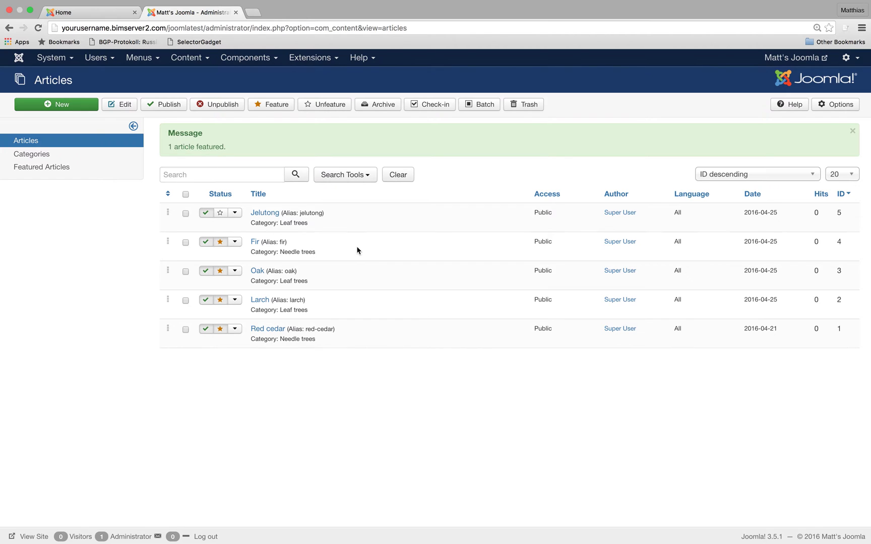
# Open Red cedar and insert a Read More break in a new paragraph after the first one.
pyautogui.click(265, 330)
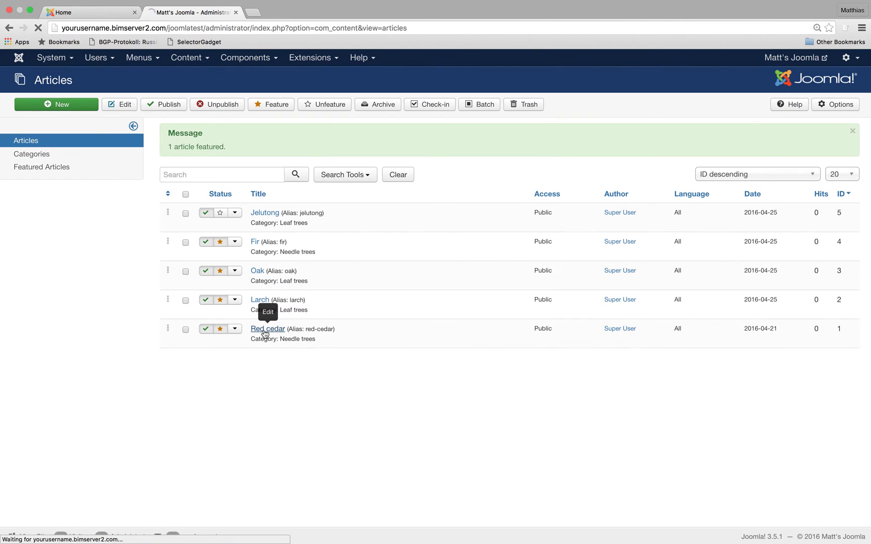
pyautogui.scroll(-1, 265, 334)
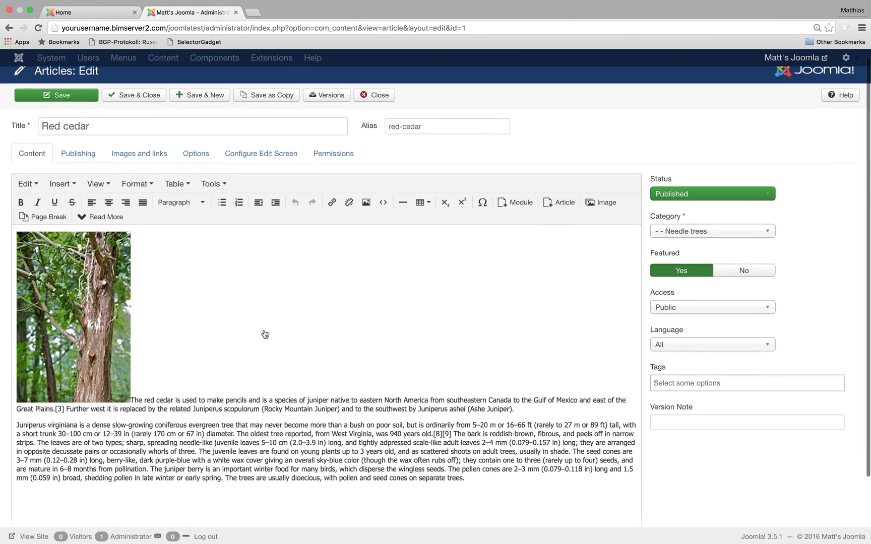
pyautogui.scroll(-2, 265, 334)
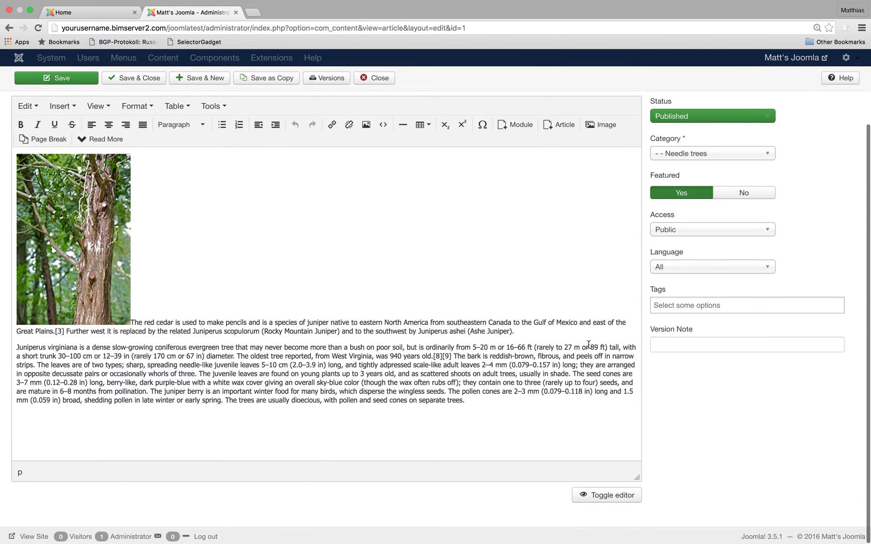
pyautogui.click(591, 335)
pyautogui.press('Return')
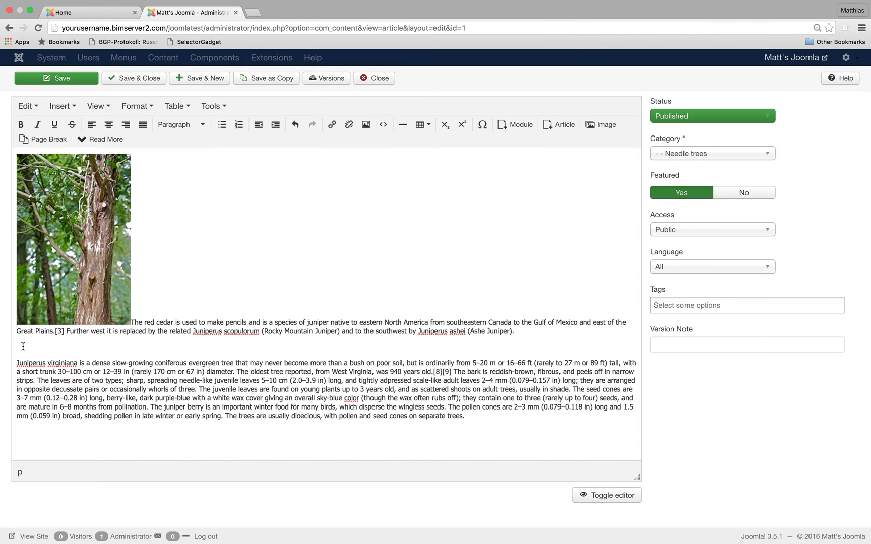
pyautogui.click(106, 147)
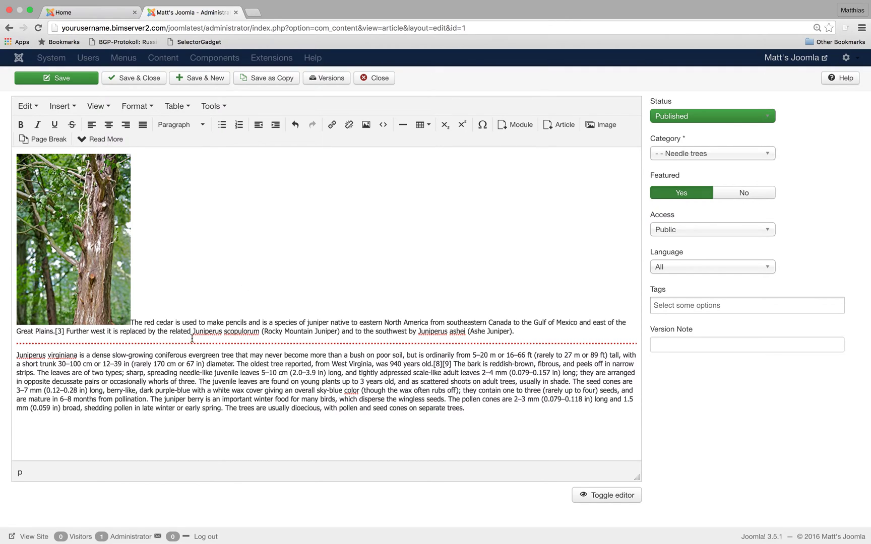
pyautogui.scroll(2, 257, 204)
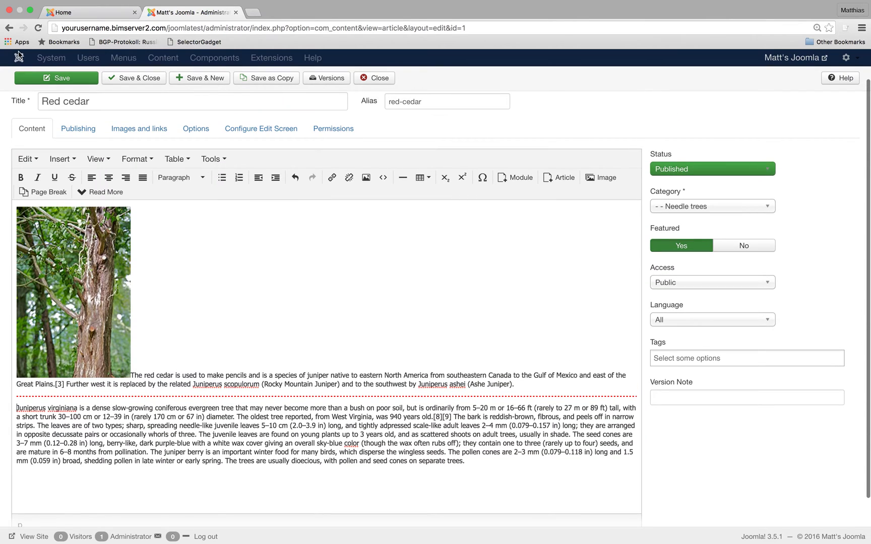
# Save Red cedar and confirm its home page teaser ends with a Read more link.
pyautogui.click(47, 77)
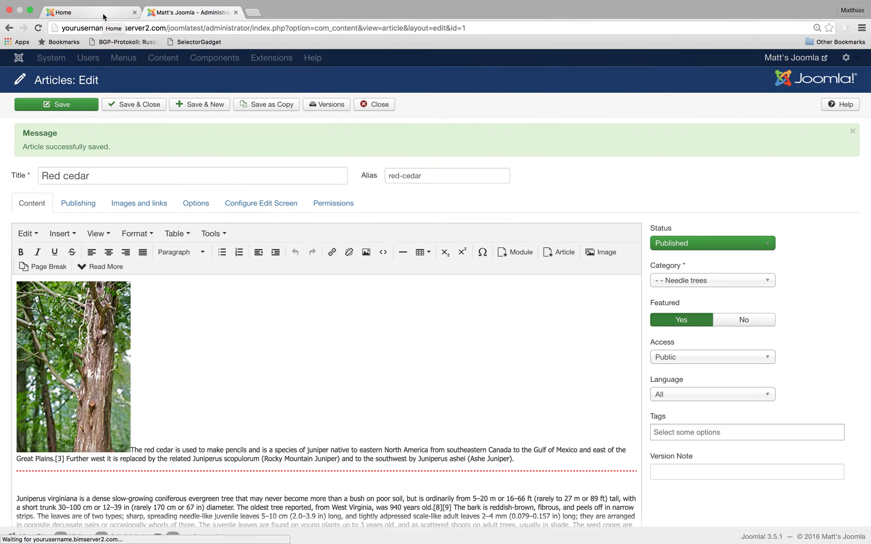
pyautogui.click(103, 15)
pyautogui.scroll(5, 204, 171)
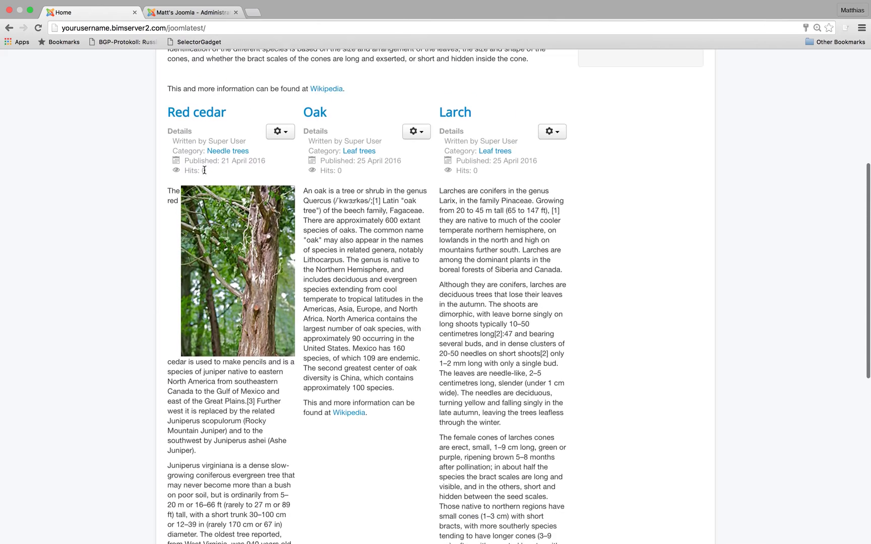
pyautogui.click(37, 30)
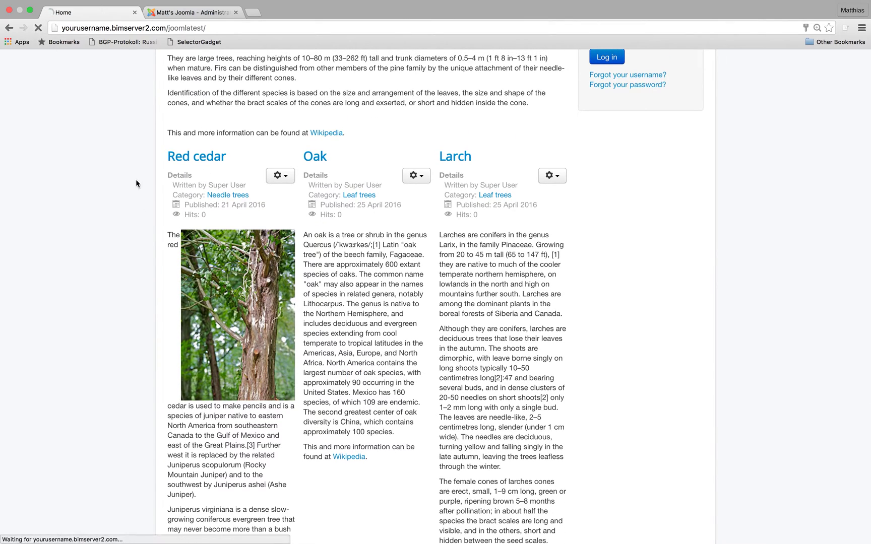
pyautogui.scroll(-2, 127, 274)
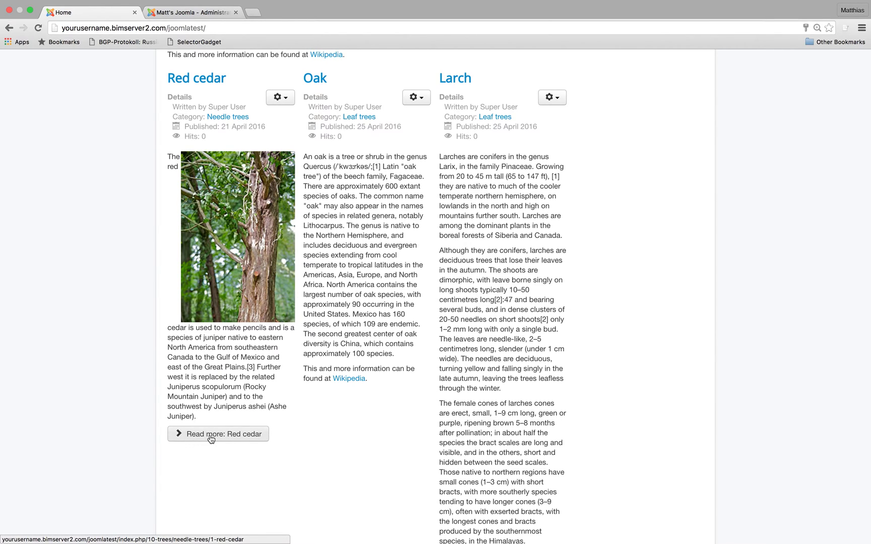
pyautogui.click(183, 85)
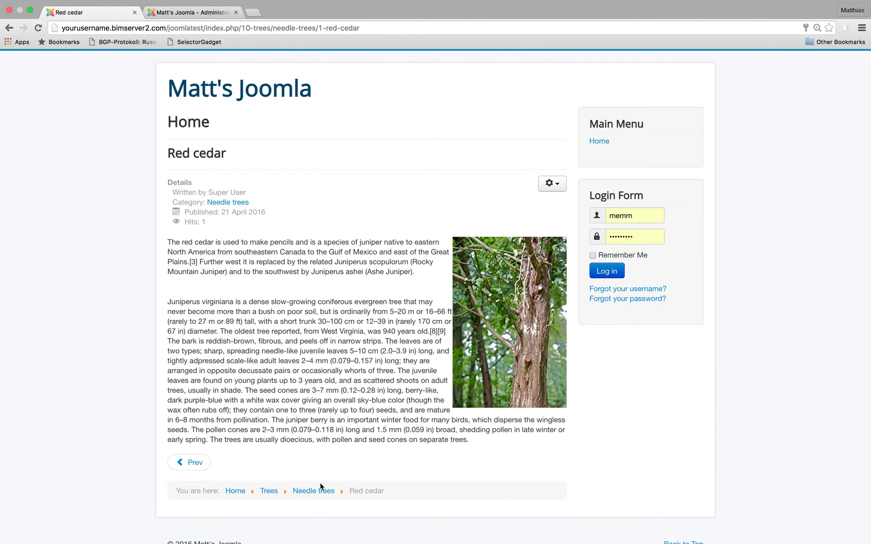
# Close the article editor and return to the site's home page.
pyautogui.click(185, 11)
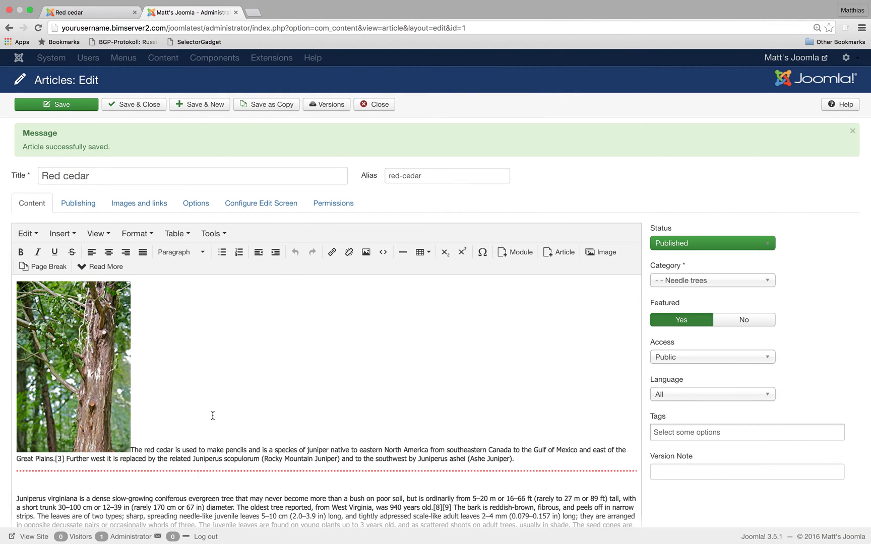
pyautogui.click(385, 105)
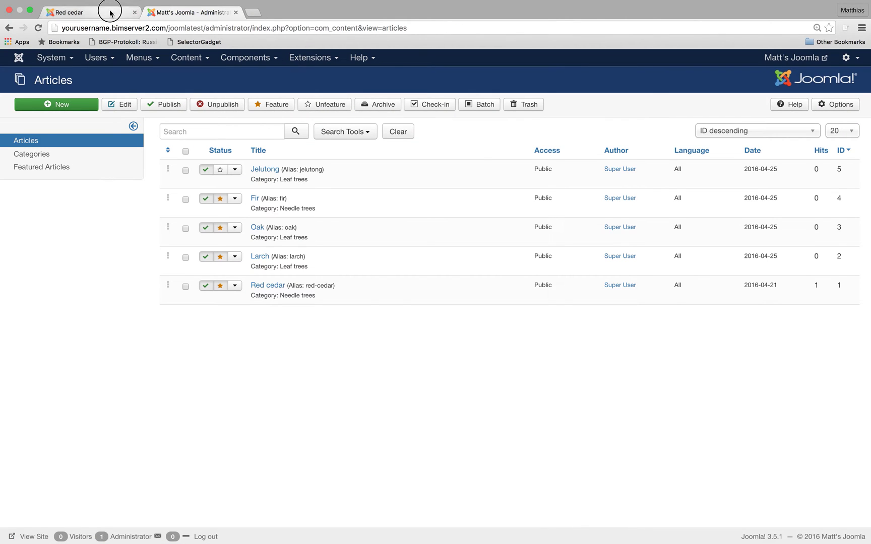
pyautogui.click(59, 11)
pyautogui.scroll(-1, 283, 212)
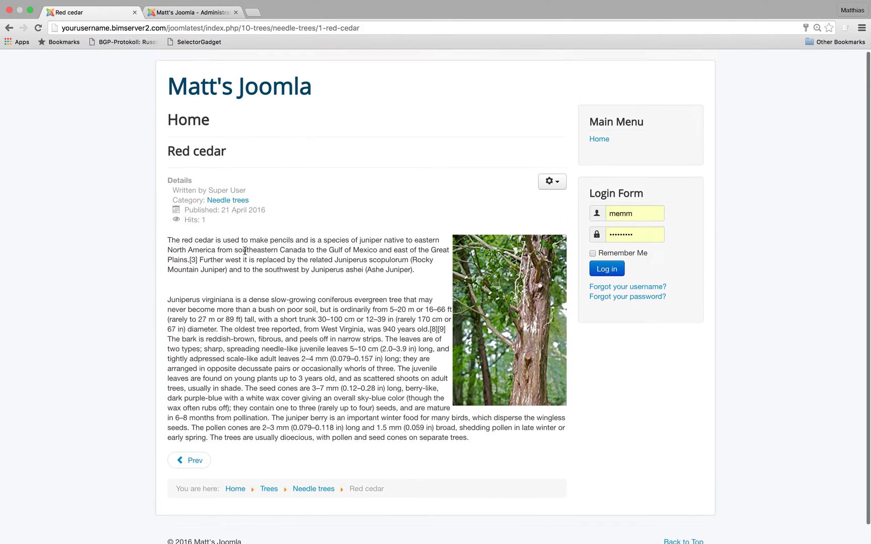
pyautogui.scroll(1, 247, 131)
pyautogui.click(232, 94)
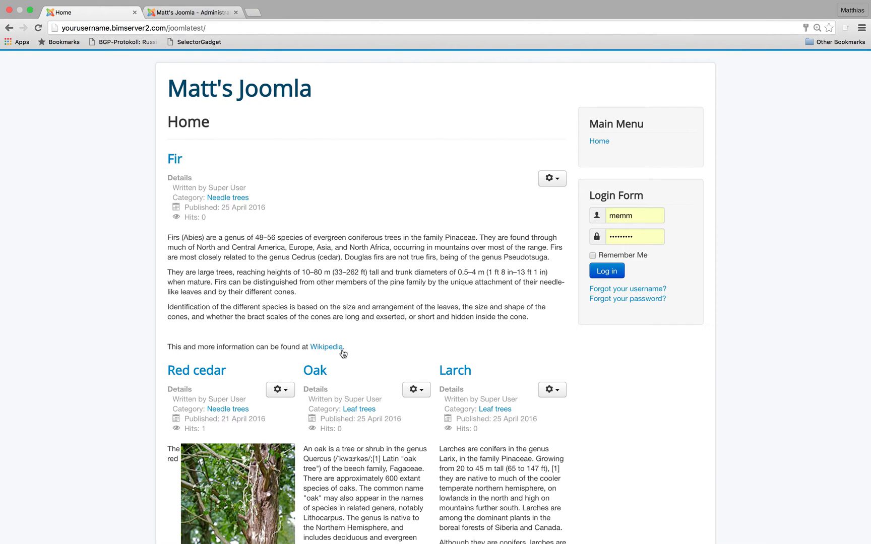
pyautogui.click(190, 12)
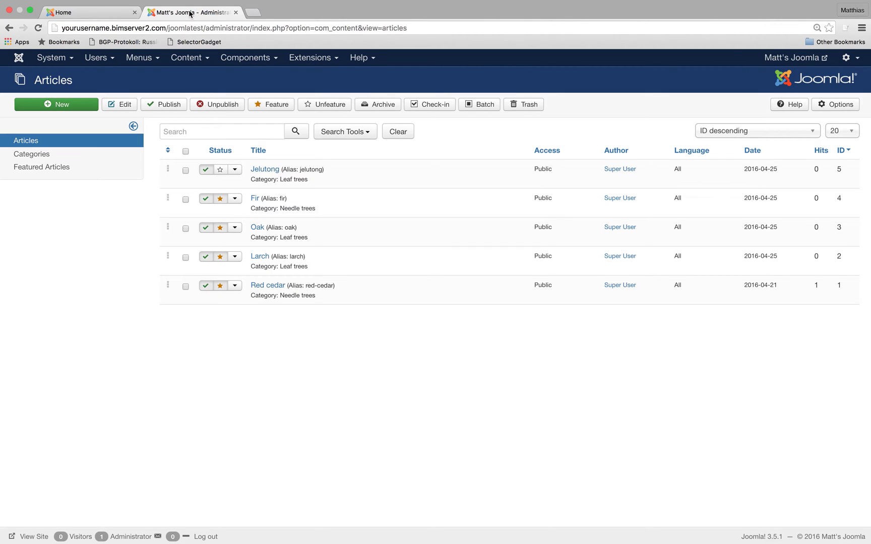
pyautogui.click(120, 12)
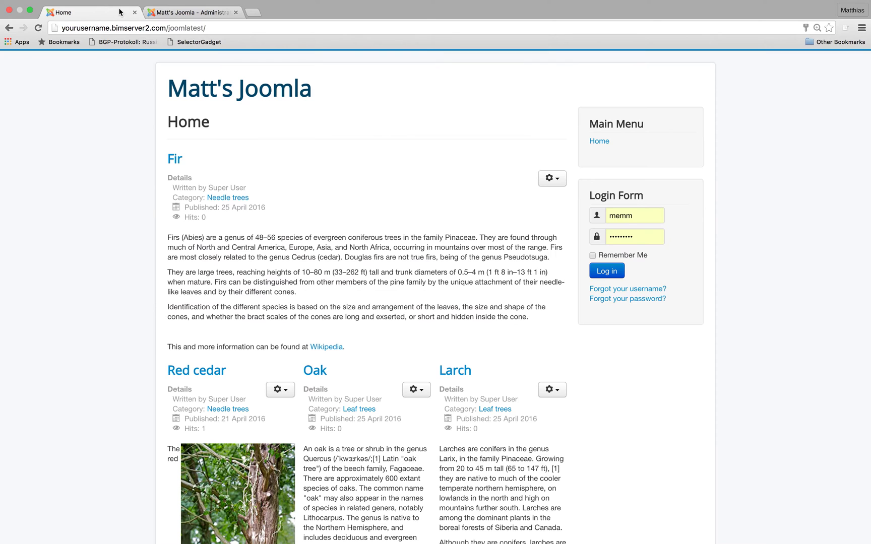
# Open the Main Menu items list, showing Home linked to Featured Articles.
pyautogui.click(212, 14)
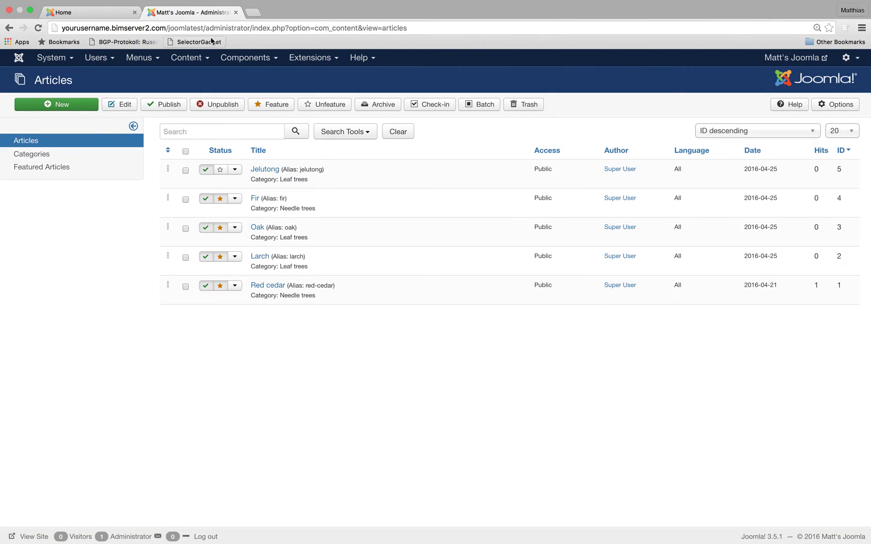
pyautogui.click(145, 58)
pyautogui.moveTo(148, 76)
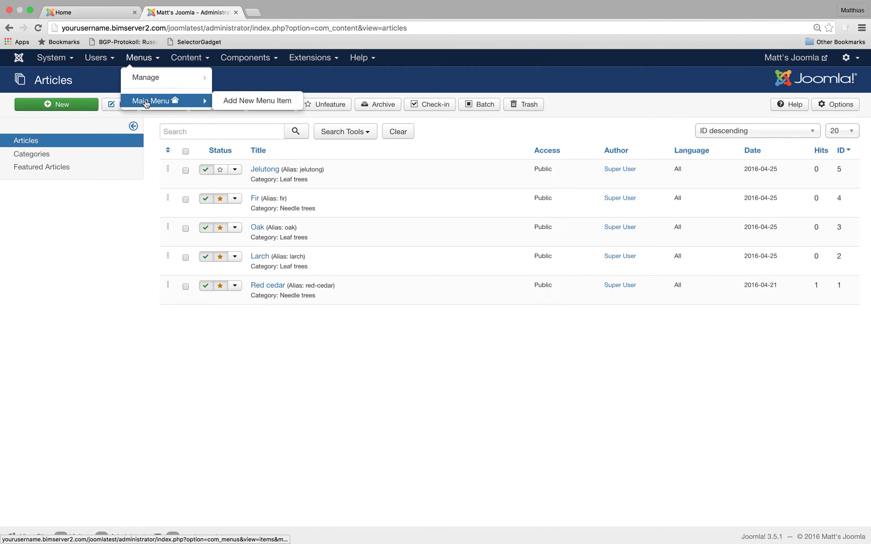
pyautogui.click(147, 100)
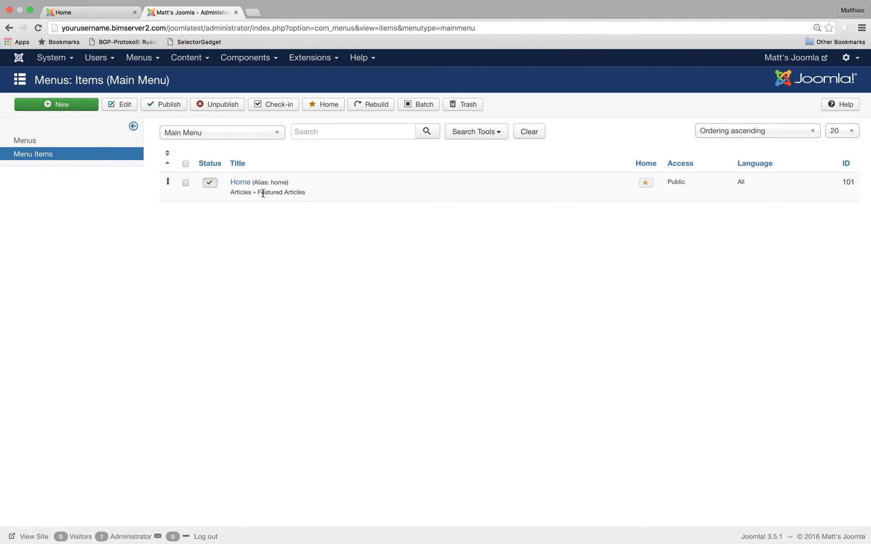
pyautogui.moveTo(252, 191)
pyautogui.click(98, 11)
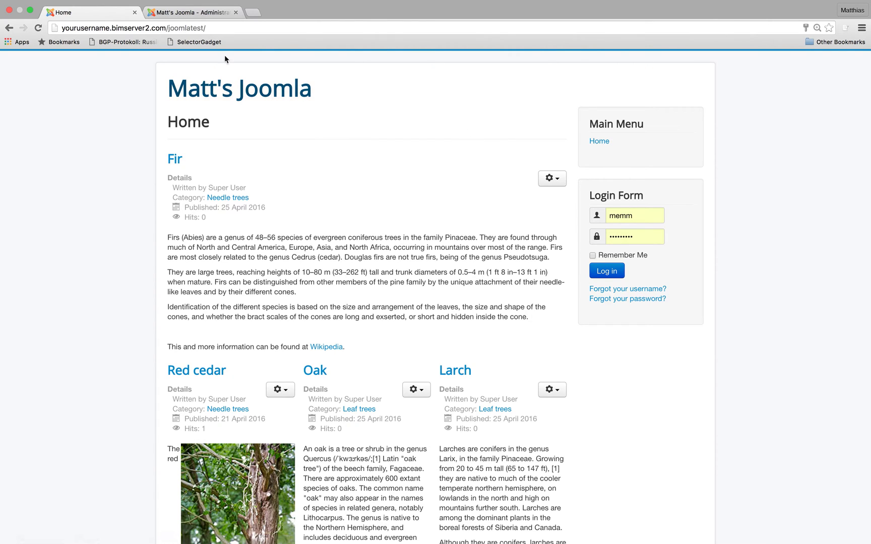
pyautogui.click(180, 13)
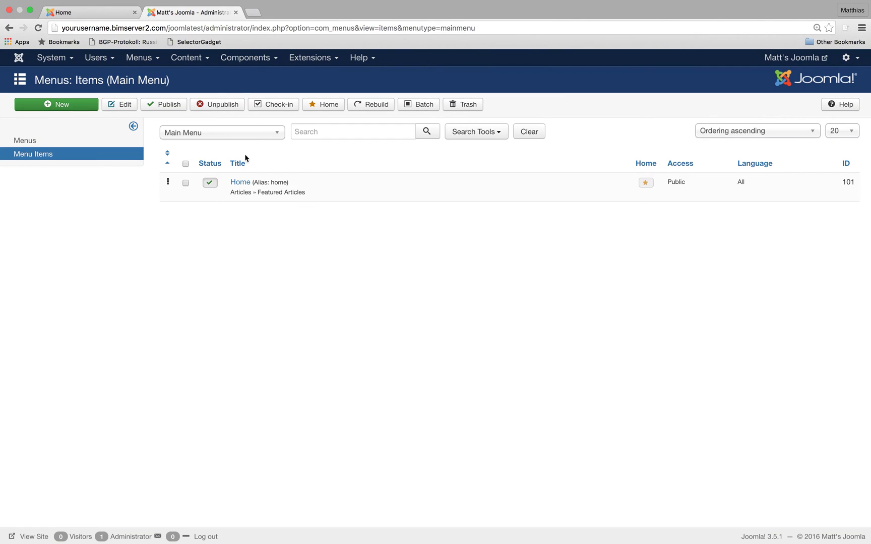
# Open the Home menu item's Layout settings.
pyautogui.click(242, 186)
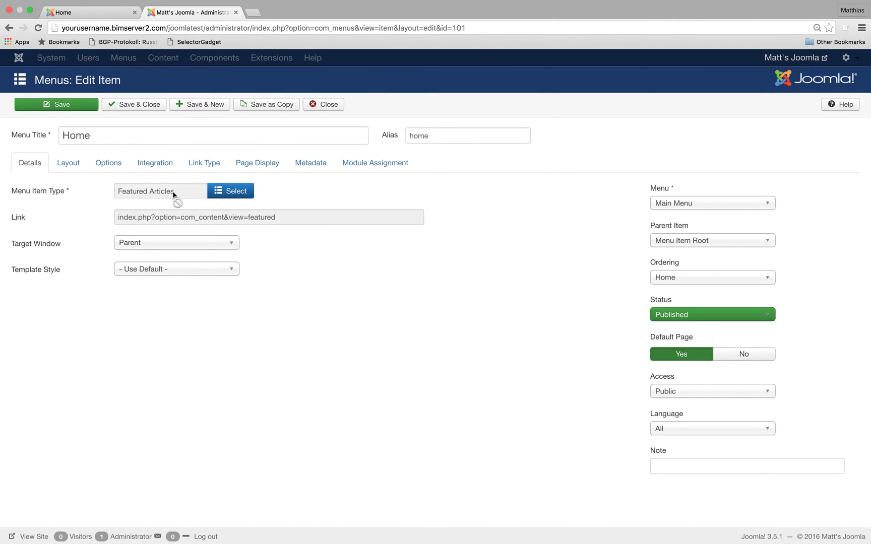
pyautogui.click(70, 166)
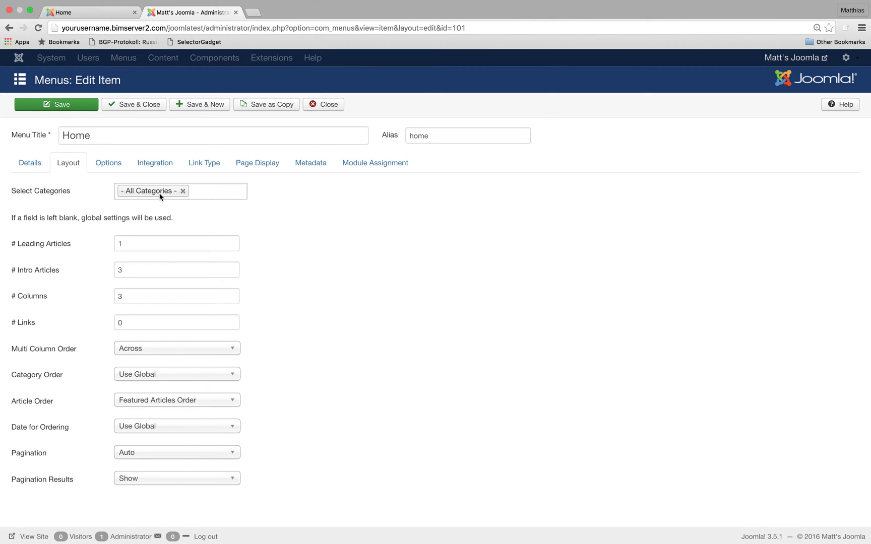
pyautogui.click(93, 12)
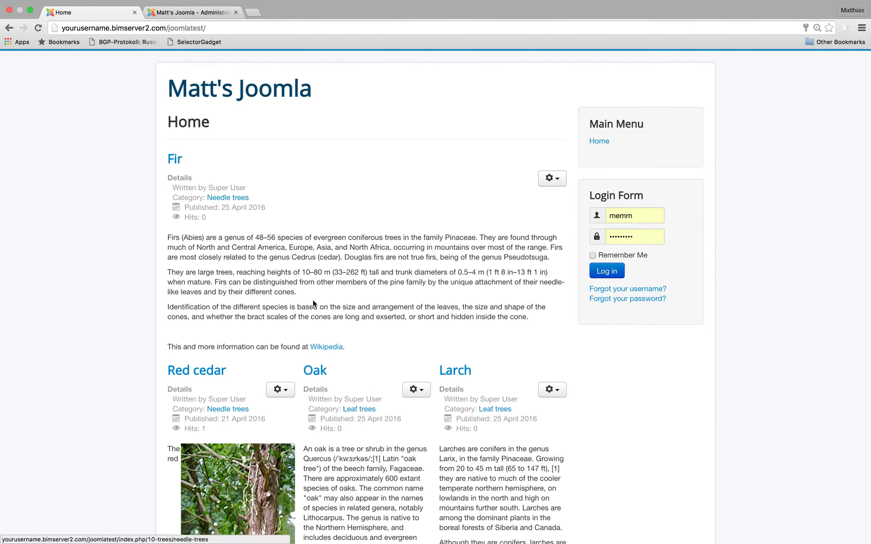
pyautogui.click(160, 11)
# Limit Select Categories to Needle trees, save, and check the home page.
pyautogui.click(183, 191)
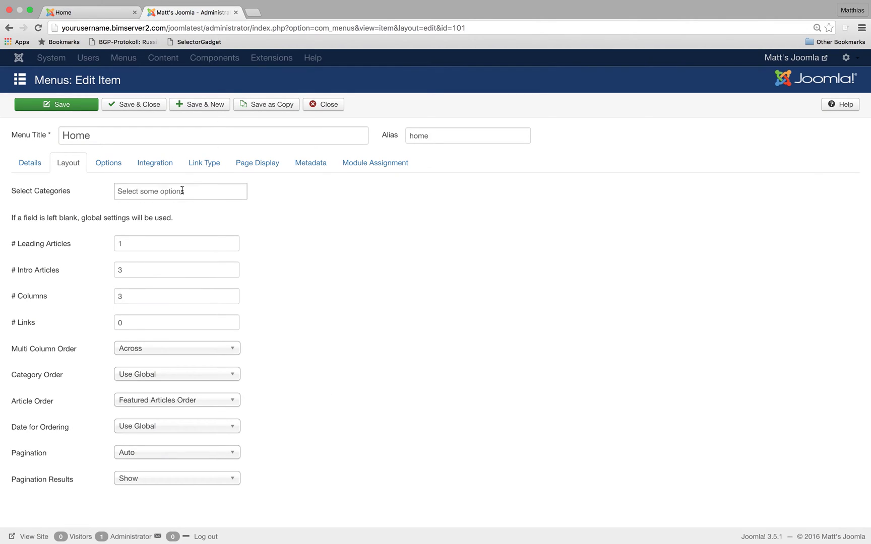
pyautogui.click(181, 191)
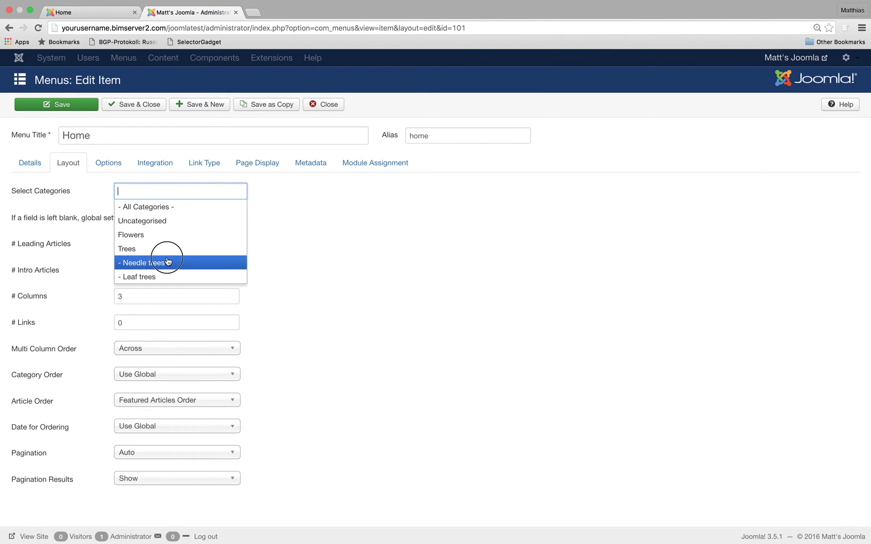
pyautogui.click(167, 262)
pyautogui.click(60, 107)
pyautogui.click(111, 14)
pyautogui.click(37, 28)
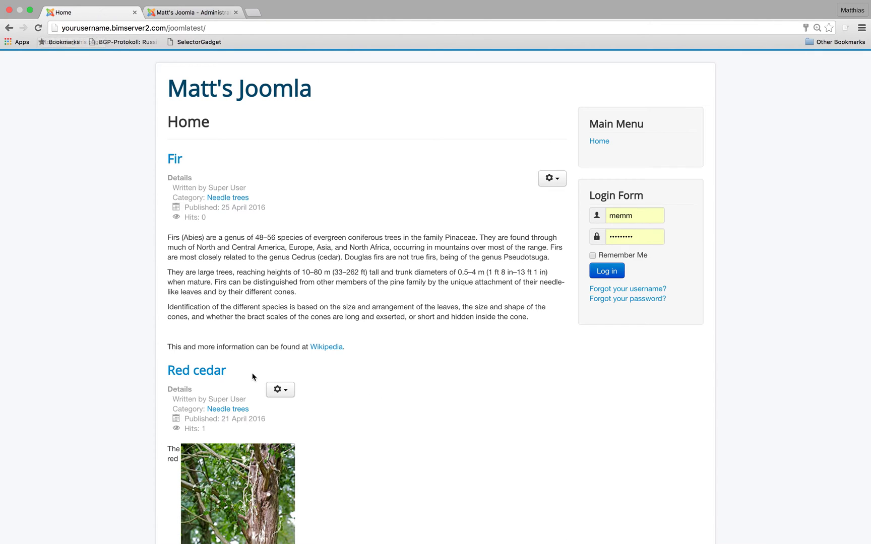
# Restore Select Categories to All Categories and save the Home item.
pyautogui.click(186, 12)
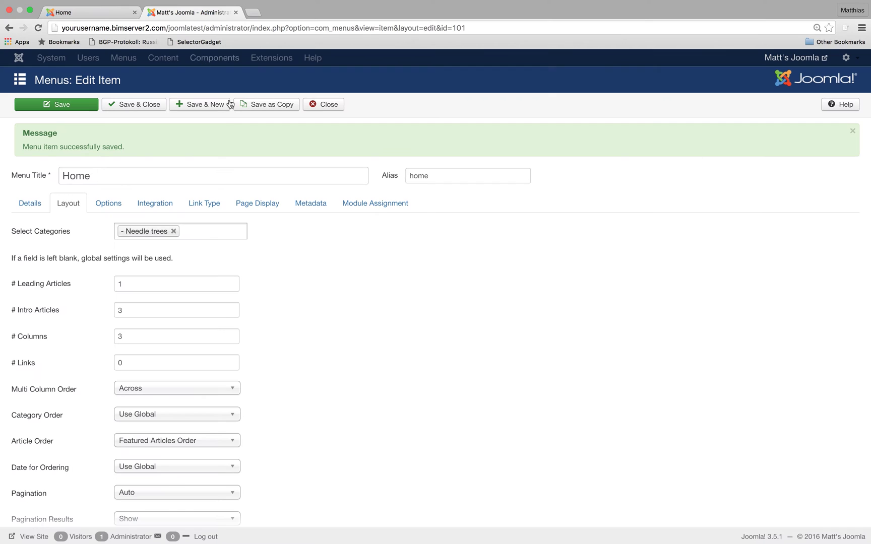
pyautogui.click(173, 231)
pyautogui.click(184, 235)
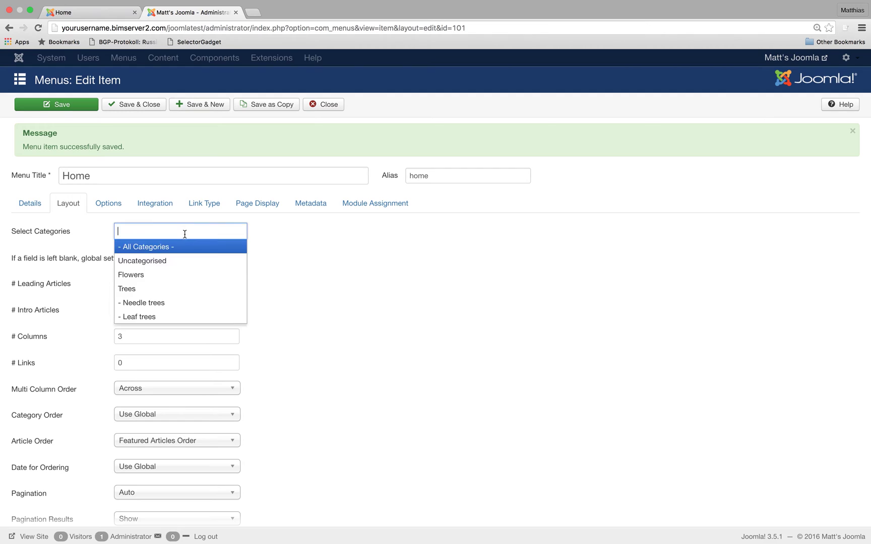
pyautogui.click(163, 248)
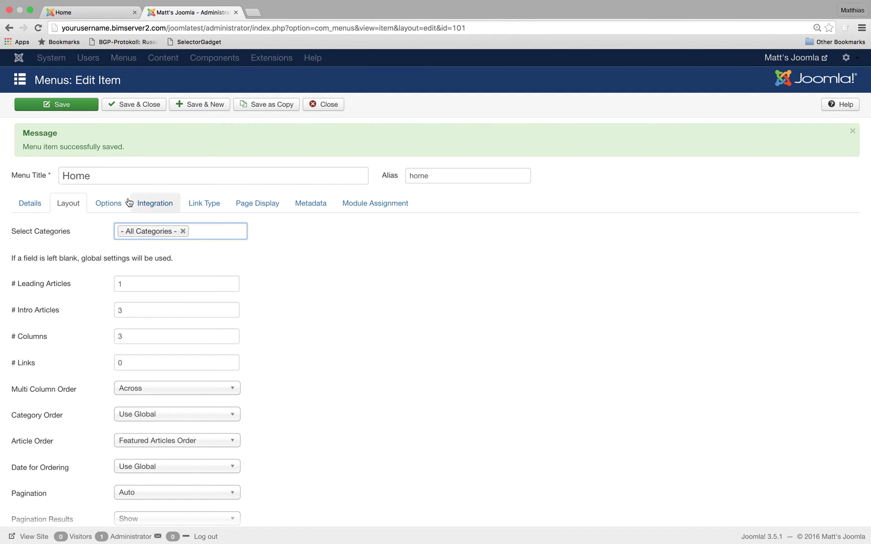
pyautogui.click(79, 110)
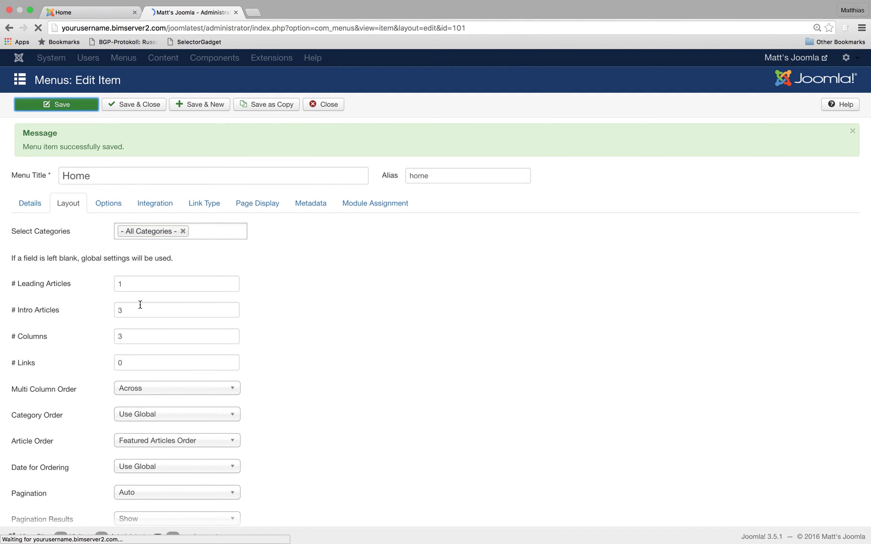
pyautogui.click(90, 15)
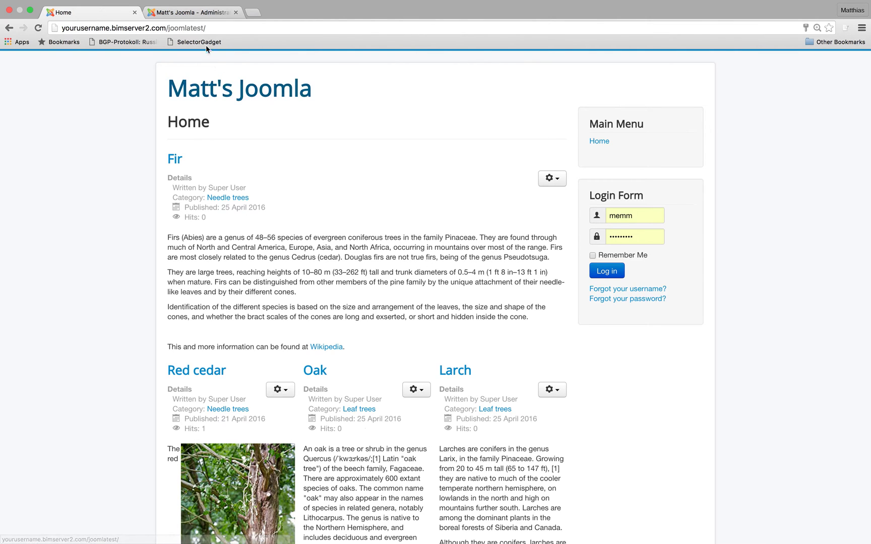
pyautogui.click(197, 13)
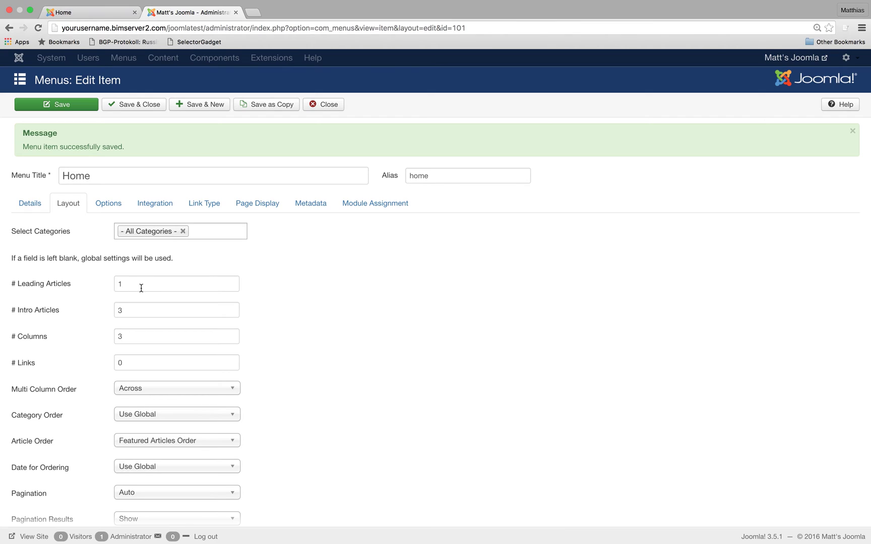
# Set # Leading Articles to 2, comparing against the current front-end layout.
pyautogui.click(105, 15)
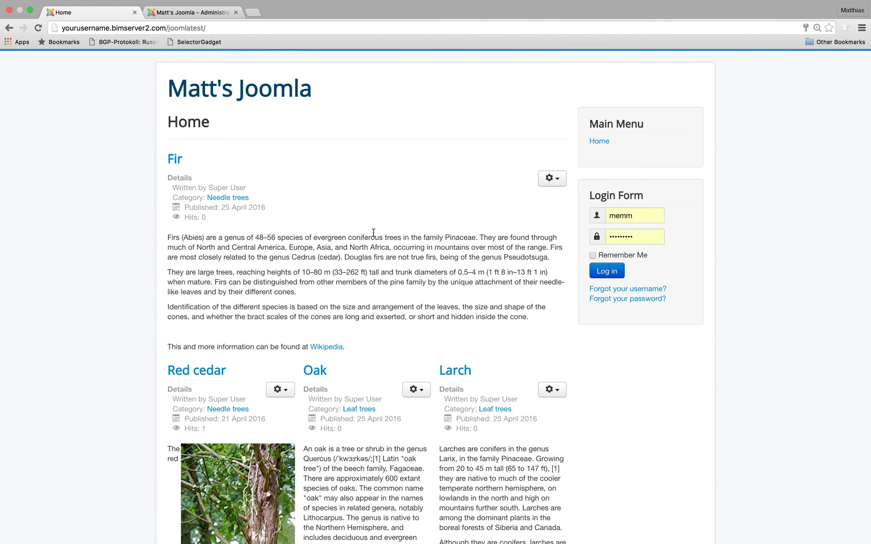
pyautogui.click(185, 13)
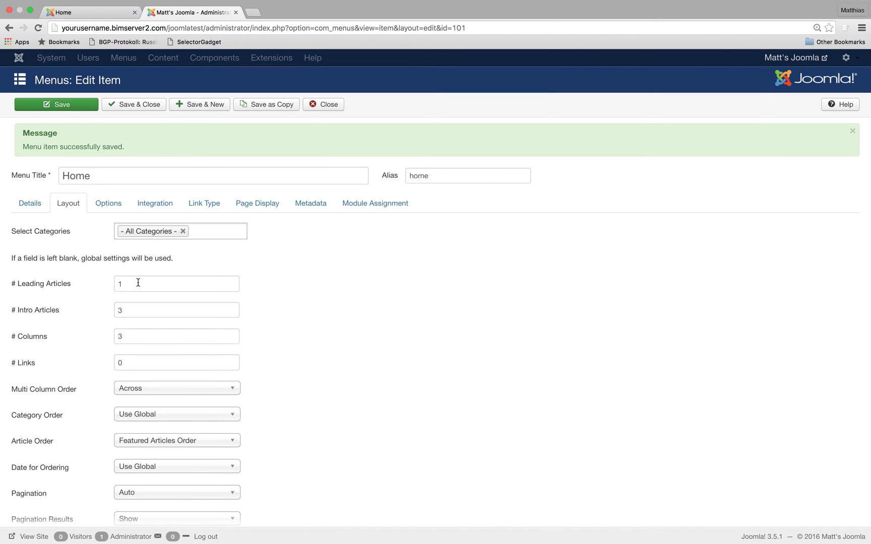
pyautogui.moveTo(138, 283); pyautogui.dragTo(118, 280)
pyautogui.write('2')
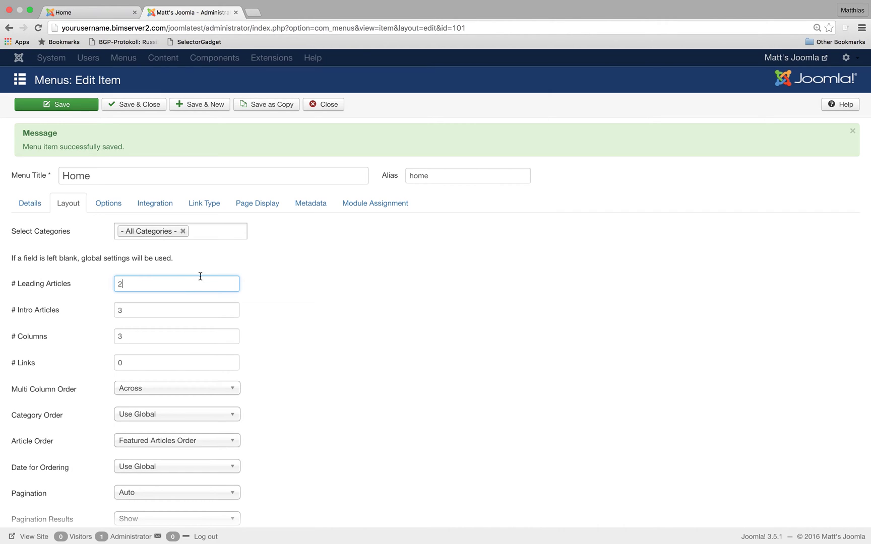
pyautogui.click(109, 17)
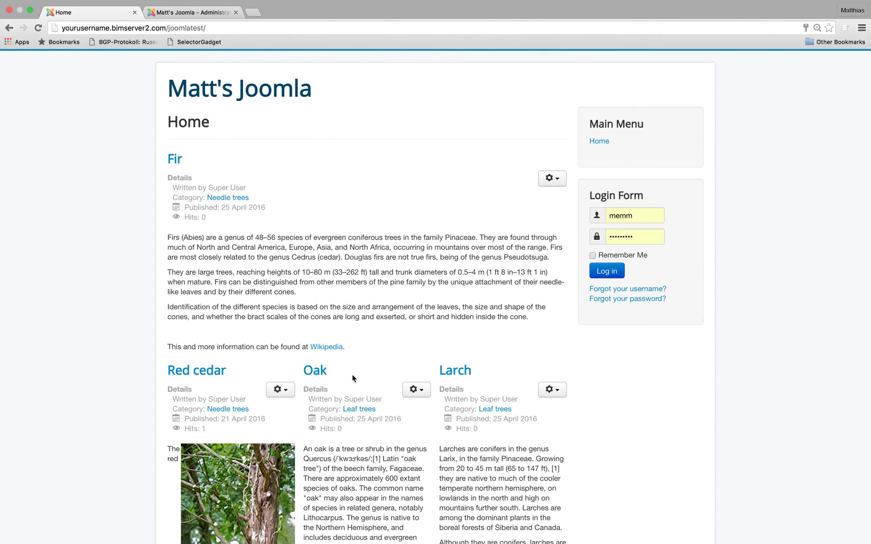
pyautogui.scroll(-5, 352, 374)
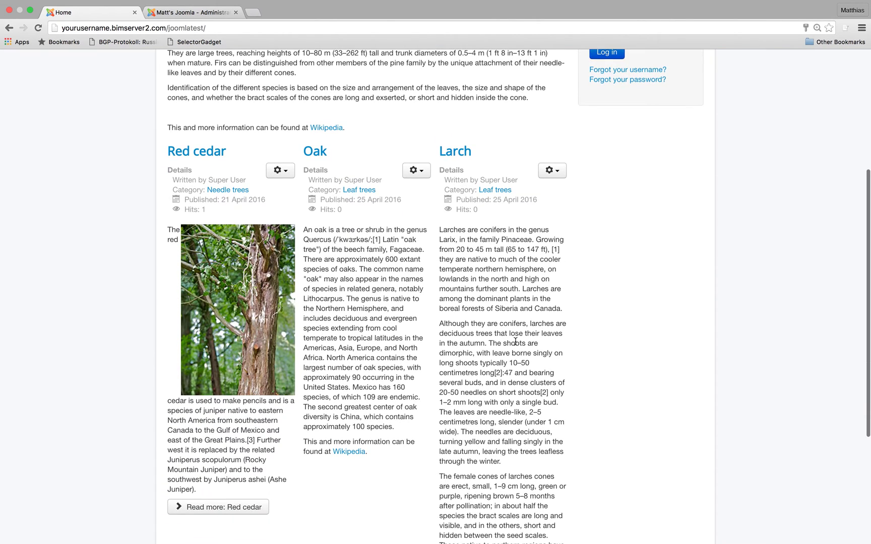
pyautogui.click(176, 15)
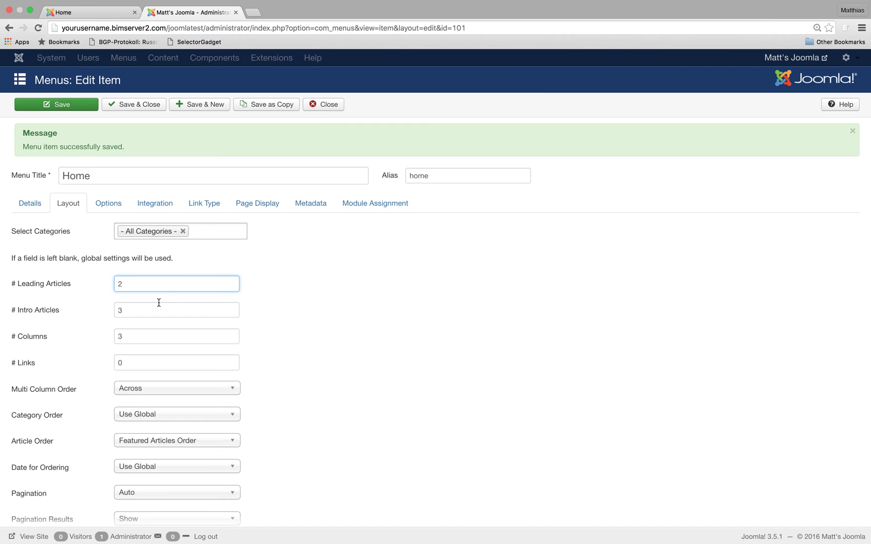
# Set # Intro Articles 2, # Columns 2 and # Links 5, and save.
pyautogui.moveTo(141, 310); pyautogui.dragTo(115, 310)
pyautogui.write('2')
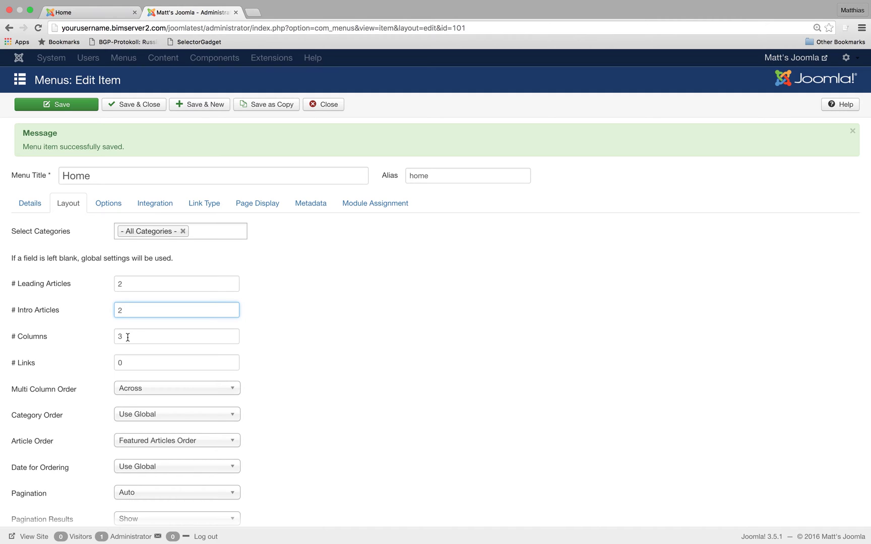
pyautogui.moveTo(128, 338)
pyautogui.mouseDown()
pyautogui.moveTo(114, 335)
pyautogui.moveTo(119, 342)
pyautogui.mouseUp()
pyautogui.write('2')
pyautogui.moveTo(29, 368)
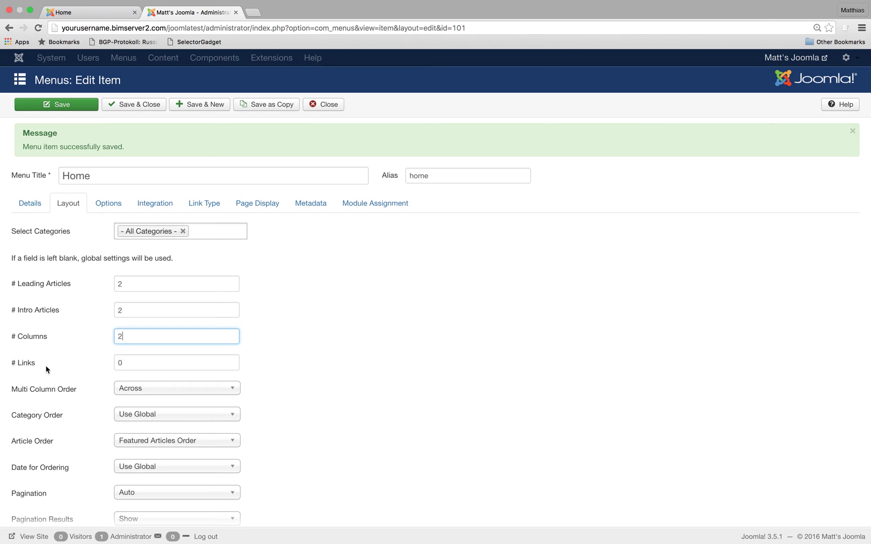
pyautogui.click(103, 363)
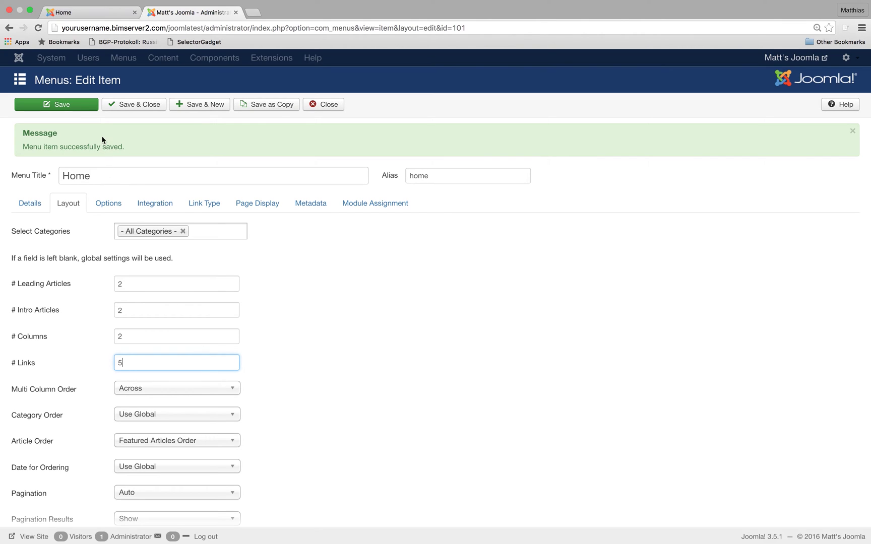
pyautogui.click(85, 105)
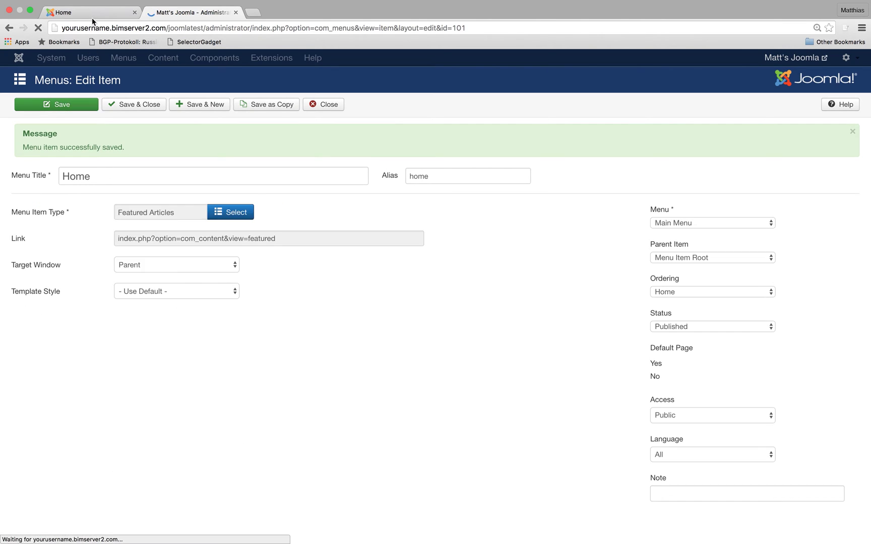
# Reload the public home page and scroll through the new 2-leading, 2-column layout.
pyautogui.click(93, 14)
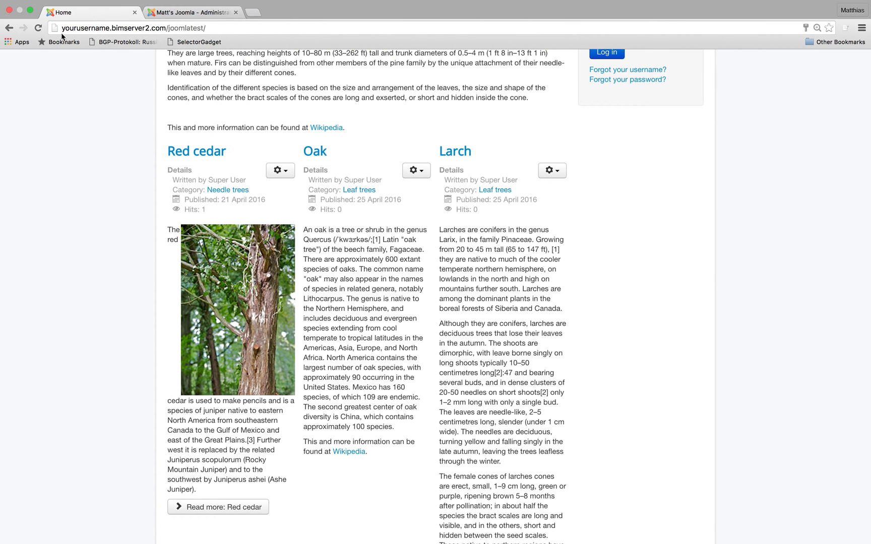
pyautogui.click(38, 28)
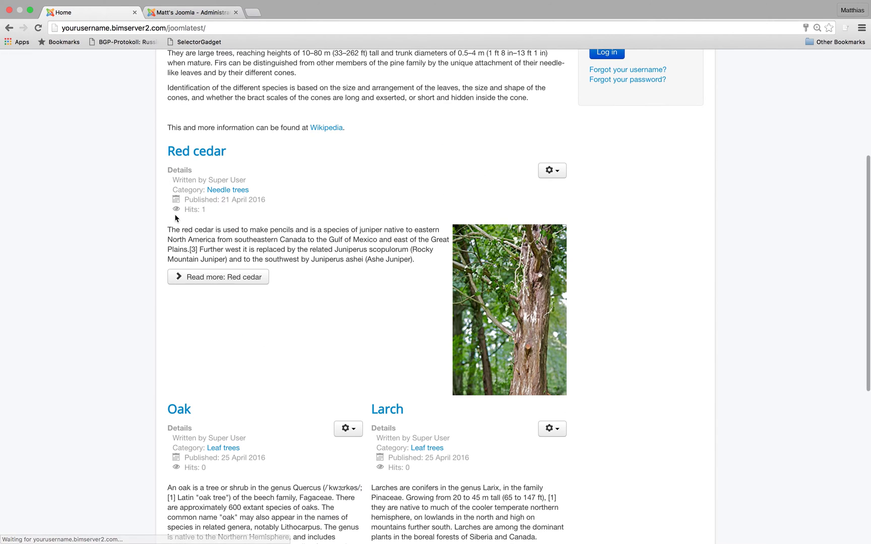
pyautogui.scroll(5, 175, 214)
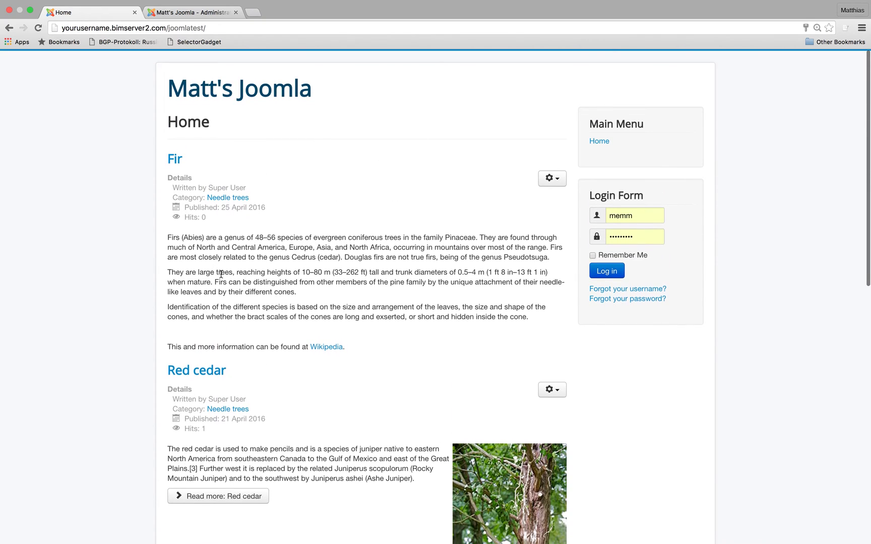
pyautogui.scroll(-1, 206, 237)
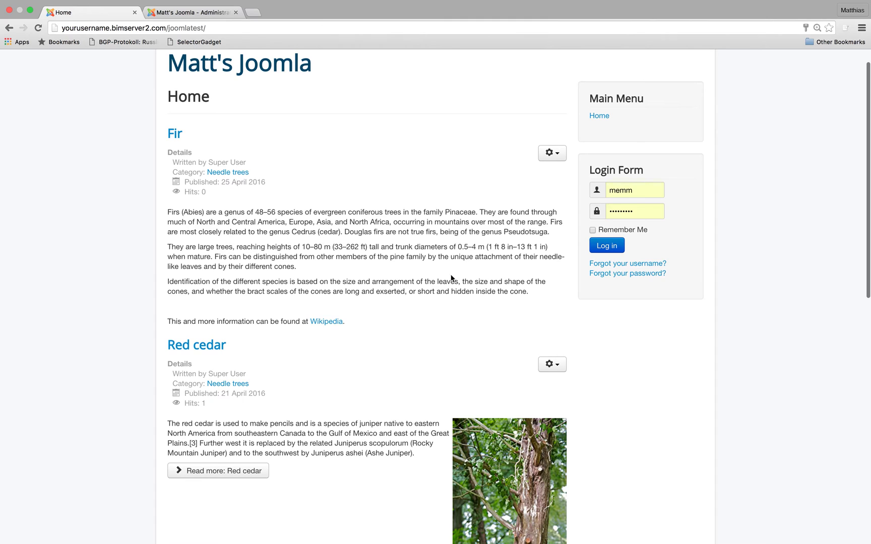
pyautogui.scroll(-3, 438, 434)
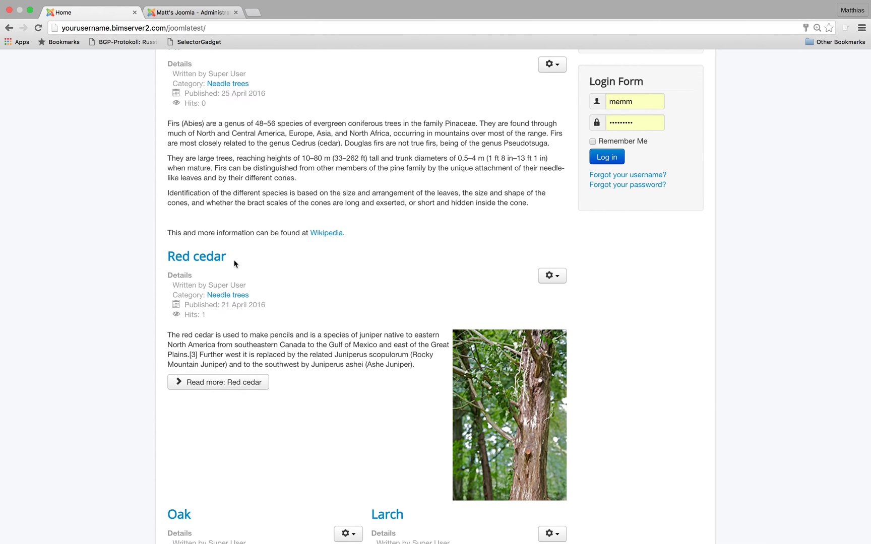
pyautogui.scroll(-3, 235, 262)
pyautogui.scroll(-6, 239, 261)
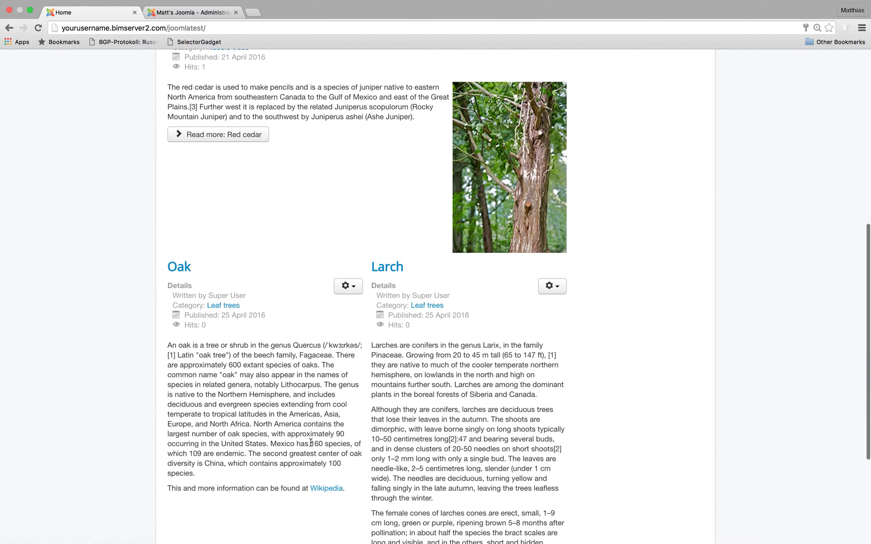
pyautogui.scroll(-6, 412, 373)
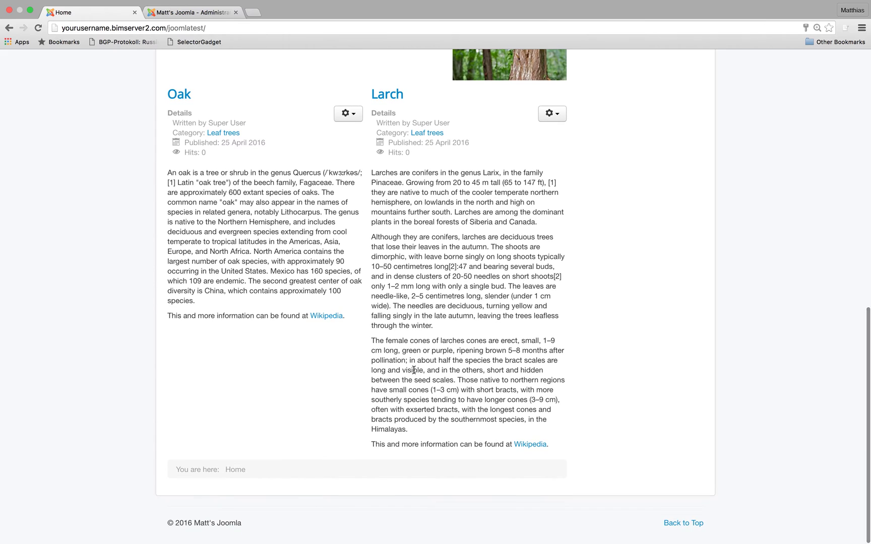
pyautogui.scroll(2, 413, 370)
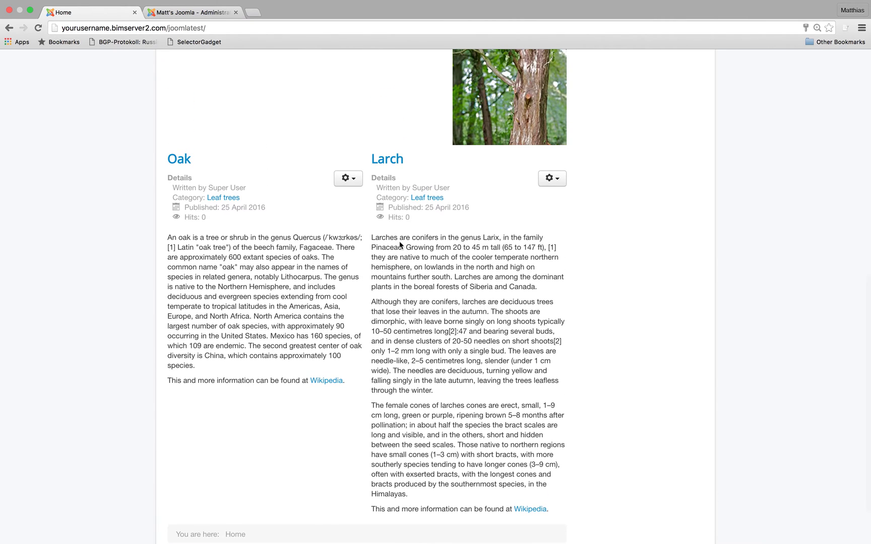
pyautogui.click(169, 14)
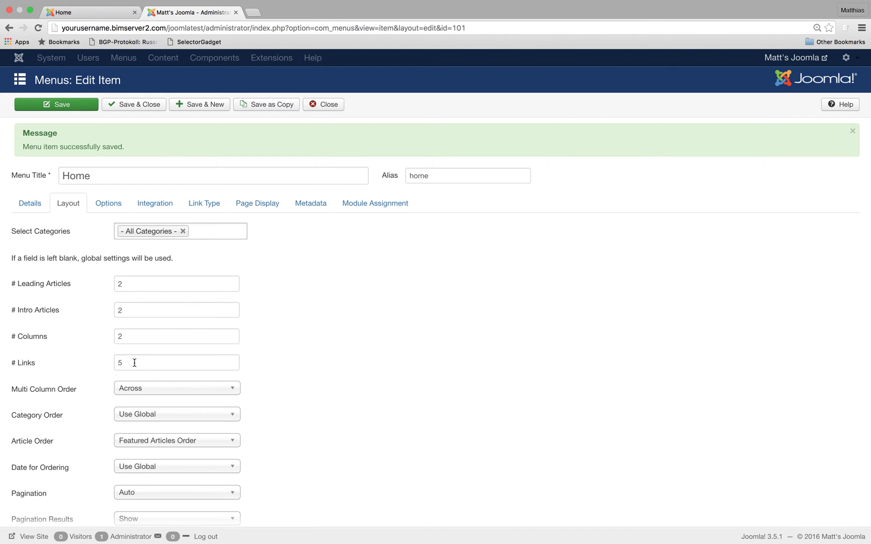
# Save and close the Home menu item, then feature Jelutong in the Articles list.
pyautogui.click(149, 108)
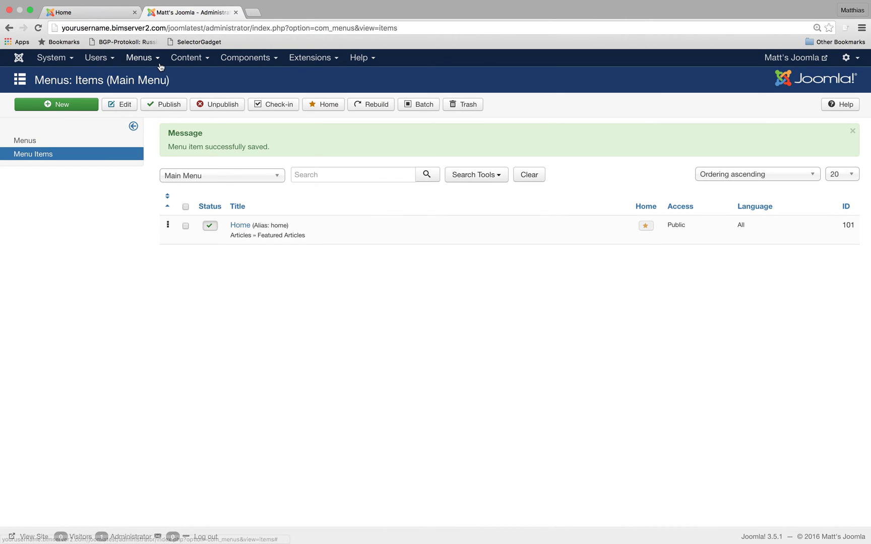
pyautogui.click(182, 59)
pyautogui.click(186, 77)
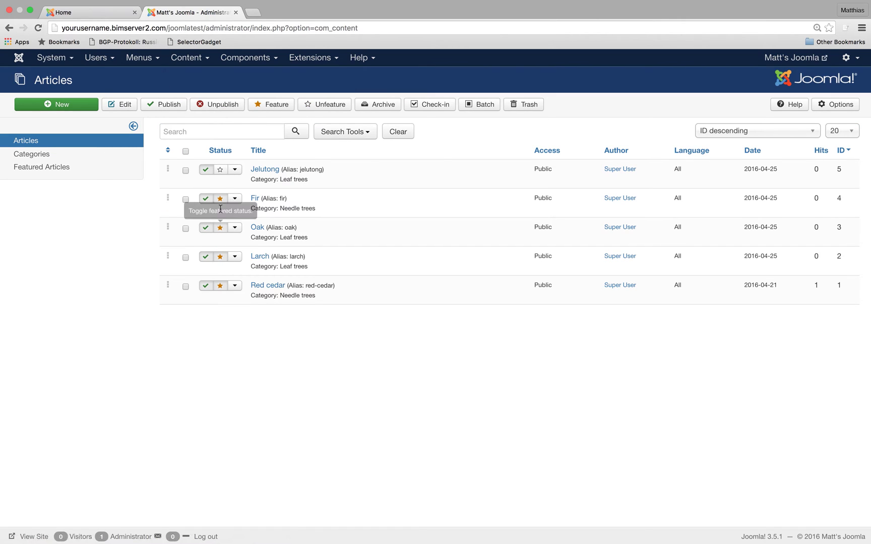
pyautogui.click(221, 171)
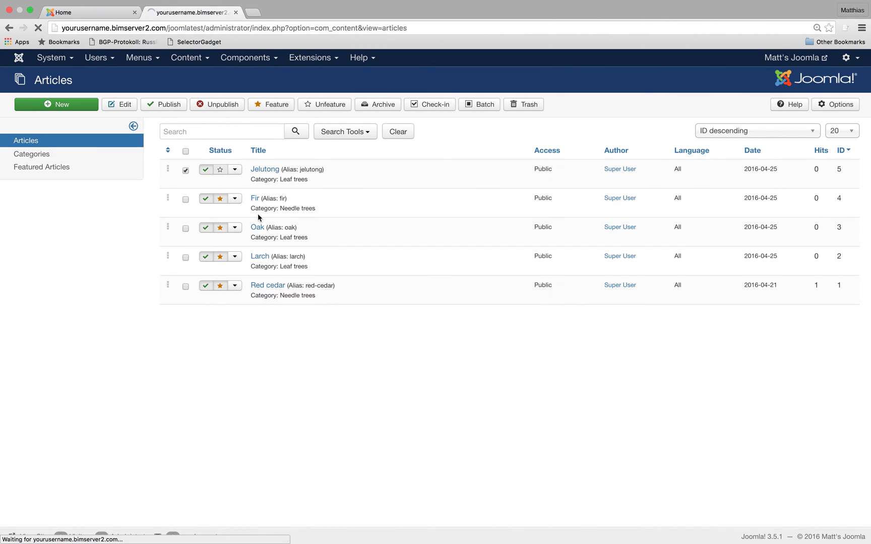
# Reload the home page and view its second page, where Larch appears.
pyautogui.click(100, 9)
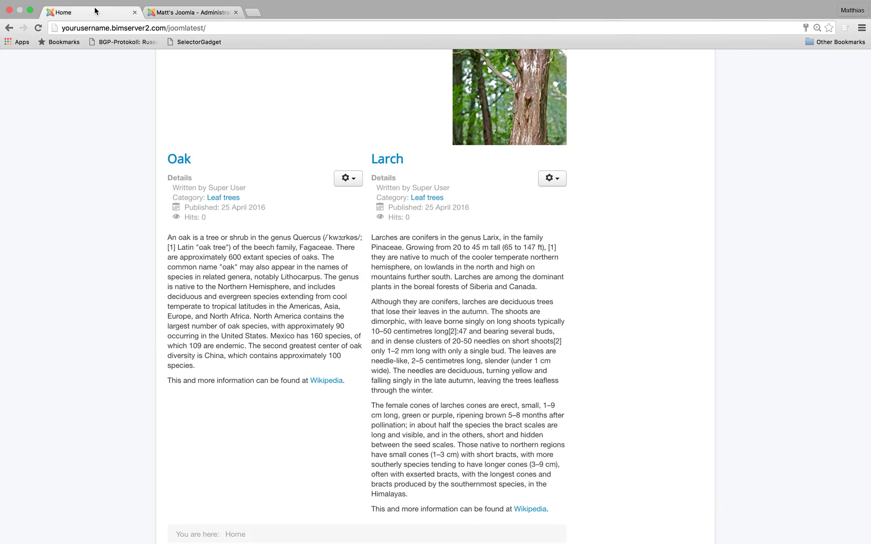
pyautogui.click(37, 28)
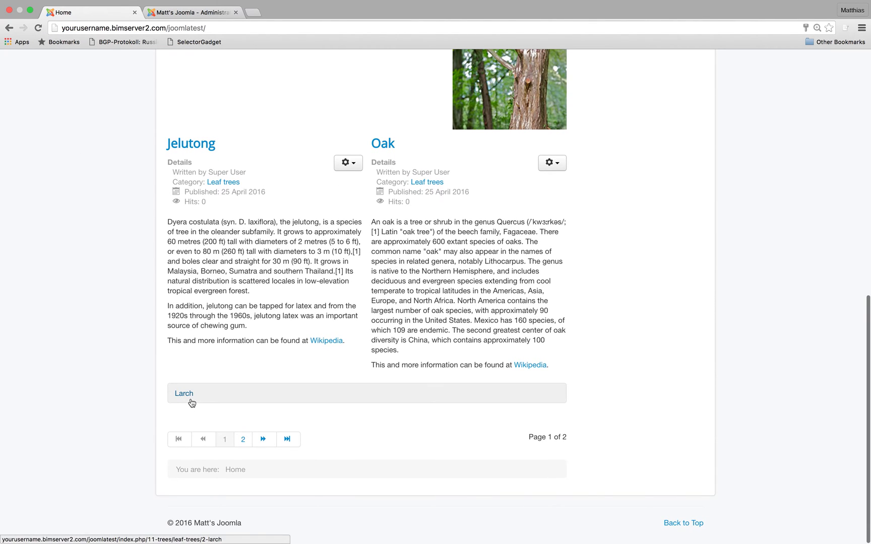
pyautogui.scroll(10, 192, 402)
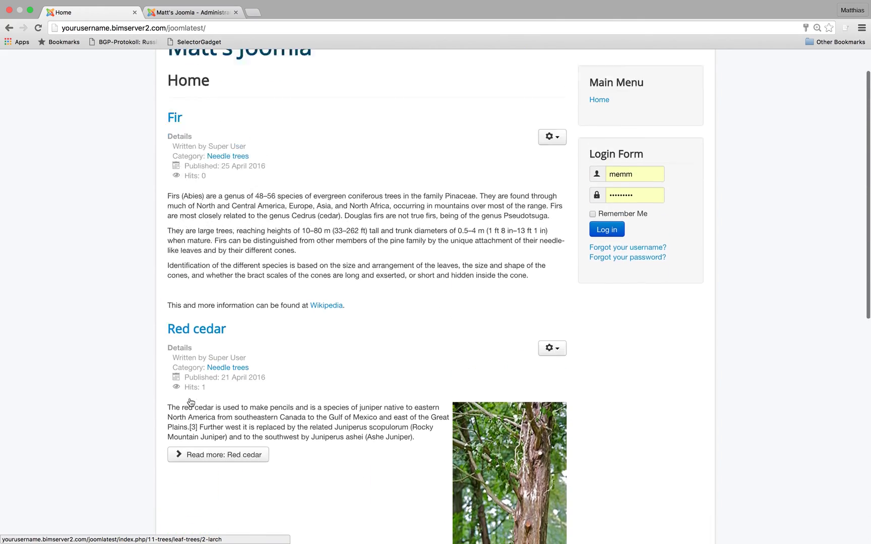
pyautogui.scroll(-10, 191, 402)
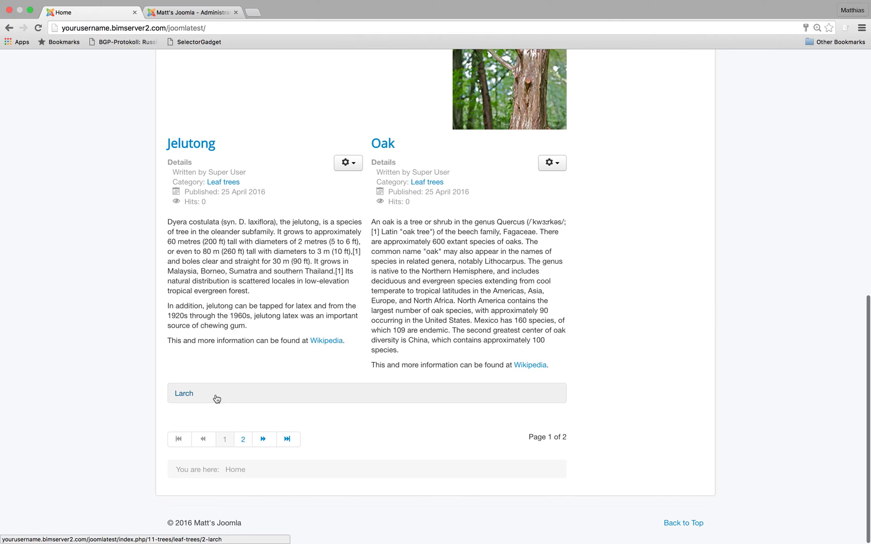
pyautogui.click(242, 440)
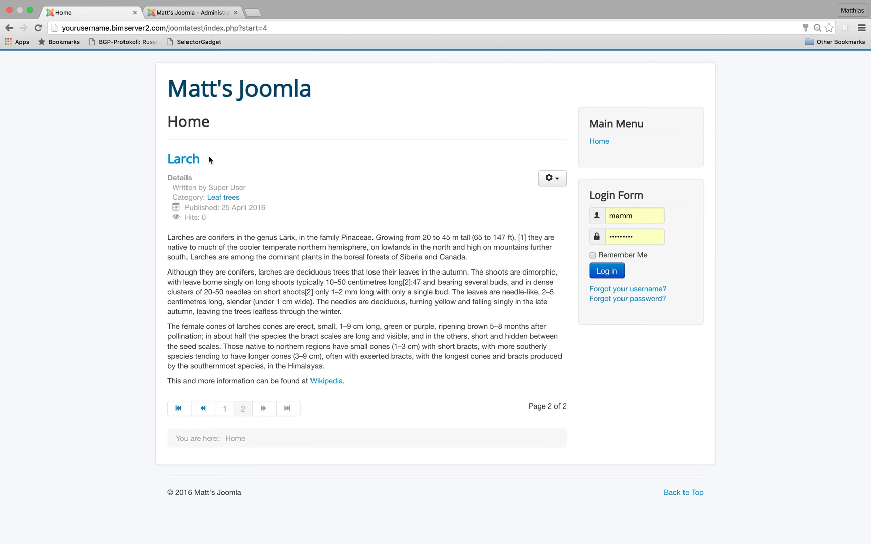
pyautogui.click(183, 12)
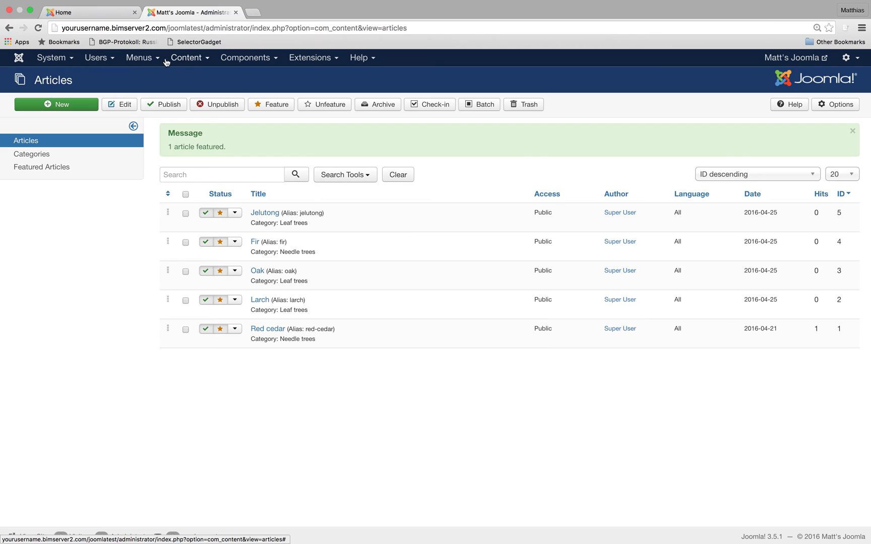
# Open the Main Menu's Home item at its Layout settings.
pyautogui.click(138, 60)
pyautogui.click(143, 101)
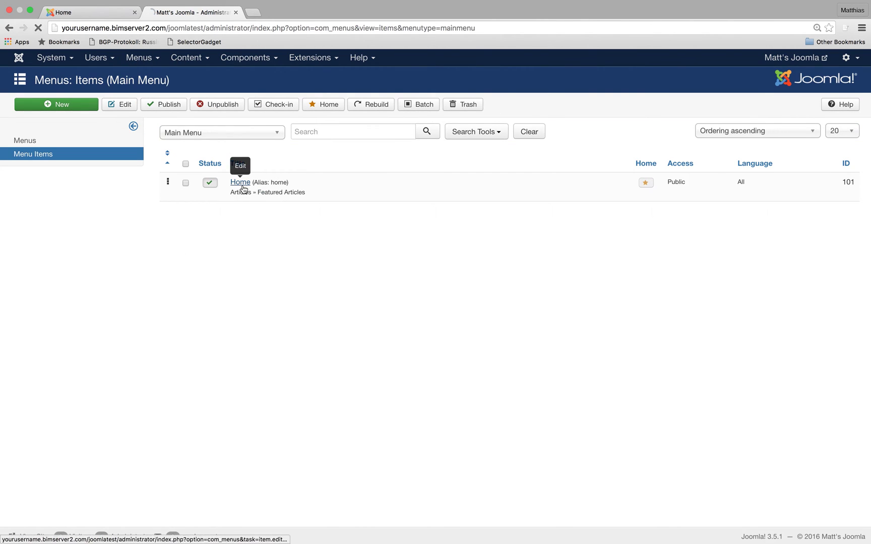
pyautogui.click(242, 183)
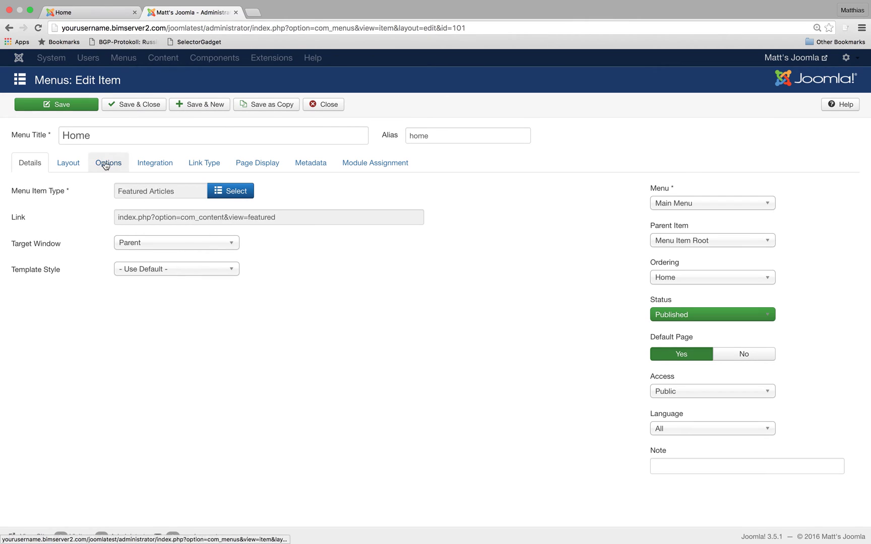
pyautogui.click(71, 163)
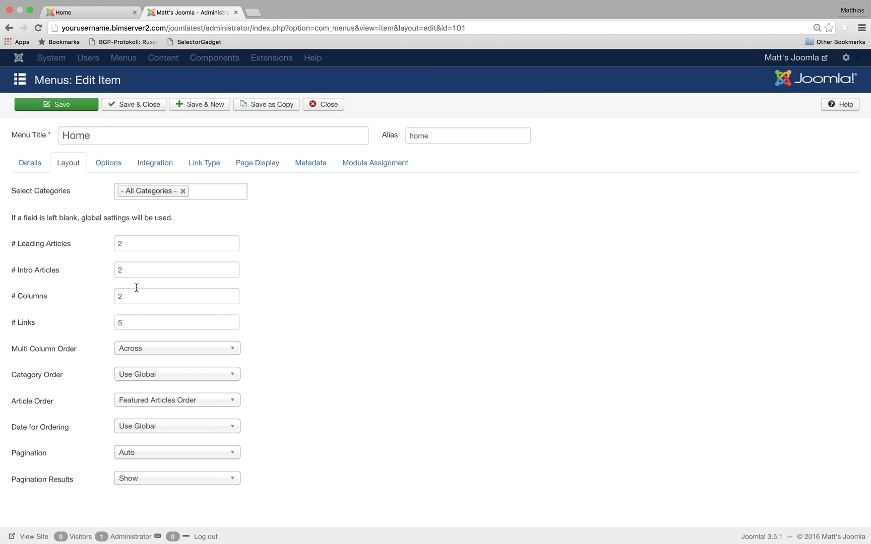
# Set 1 leading article, 3 intro articles, 3 columns and 0 links.
pyautogui.click(138, 271)
pyautogui.press('BackSpace')
pyautogui.write('4')
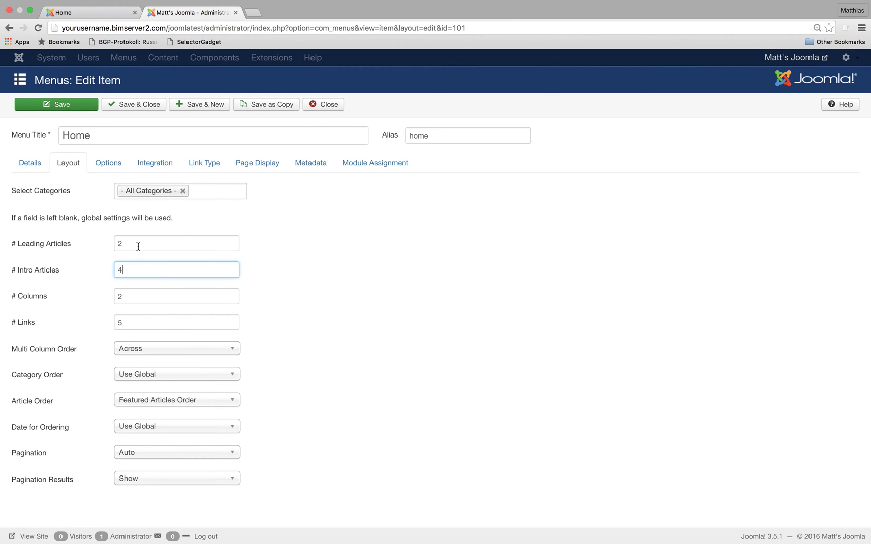
pyautogui.click(75, 242)
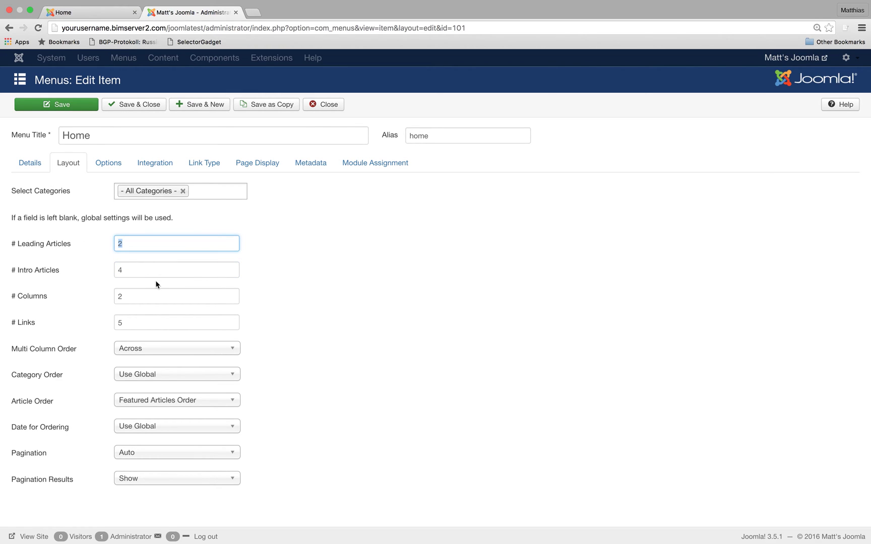
pyautogui.write('1')
pyautogui.click(86, 272)
pyautogui.write('3')
pyautogui.click(104, 296)
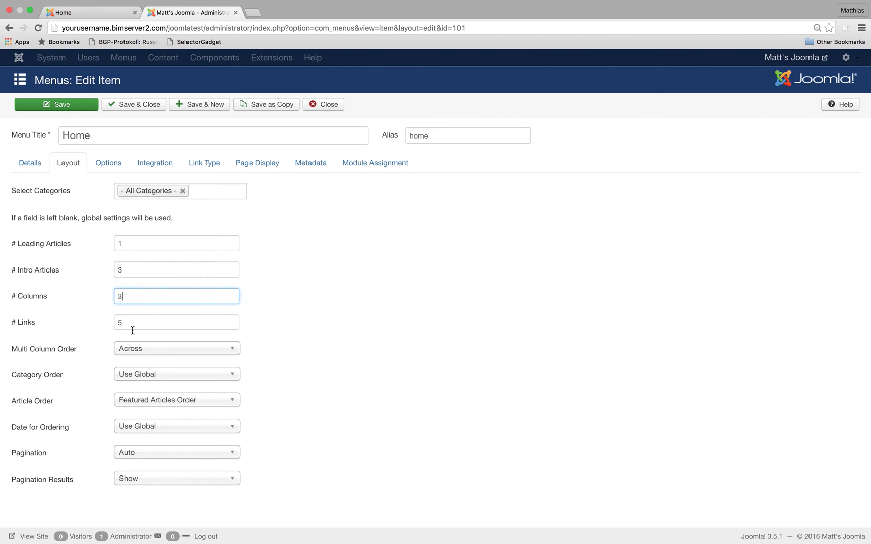
pyautogui.click(80, 319)
# Save and close the Home menu item, then reload the public home page.
pyautogui.write('0')
pyautogui.click(138, 107)
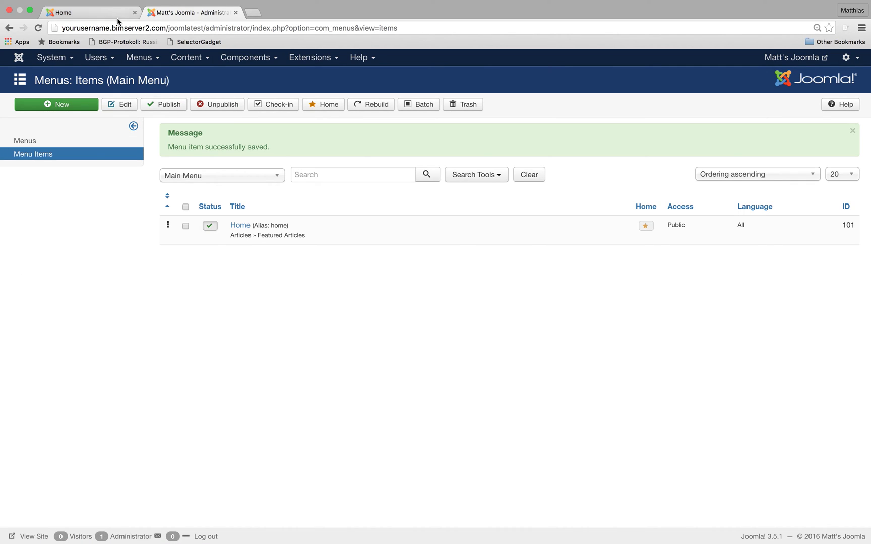
pyautogui.click(119, 14)
pyautogui.click(39, 29)
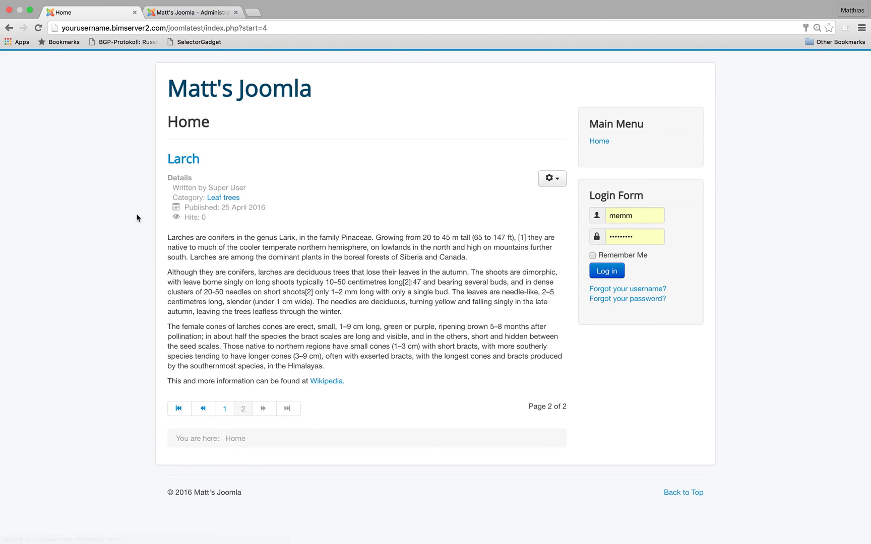
# Go back to page 1 and review Fir leading above Red cedar, Jelutong and Oak.
pyautogui.click(210, 405)
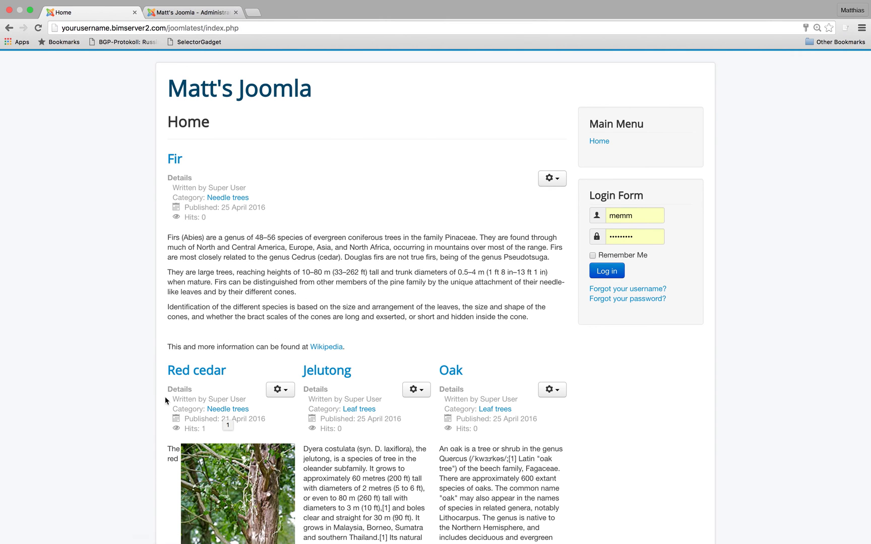
pyautogui.scroll(-8, 526, 412)
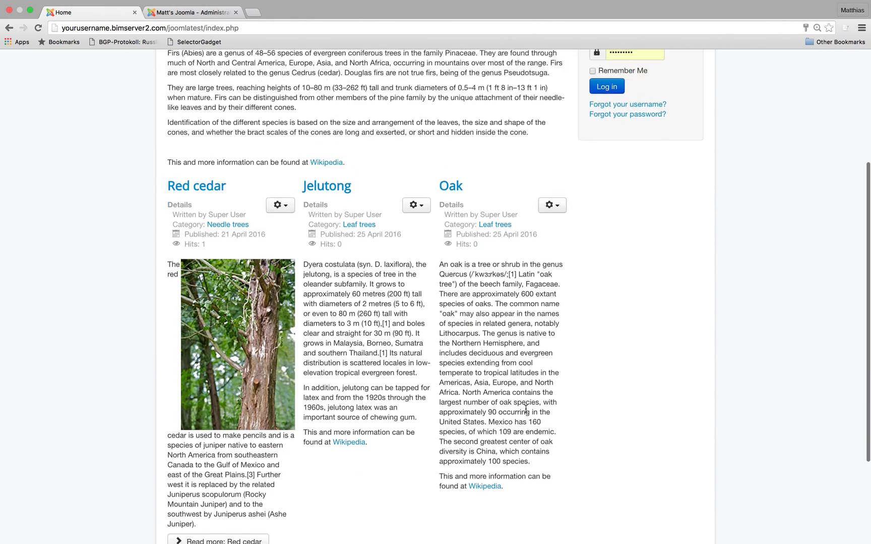
pyautogui.scroll(2, 526, 412)
pyautogui.scroll(10, 525, 412)
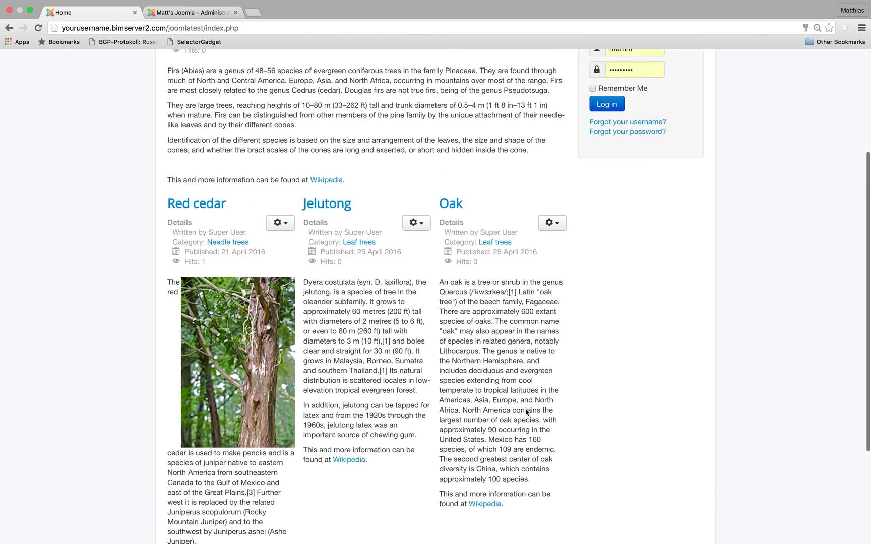
pyautogui.scroll(-1, 526, 409)
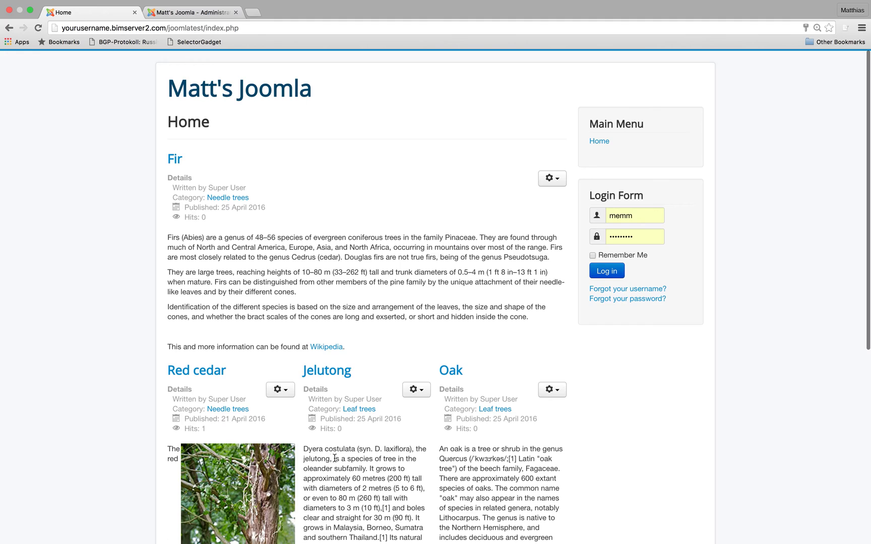
pyautogui.scroll(-3, 519, 444)
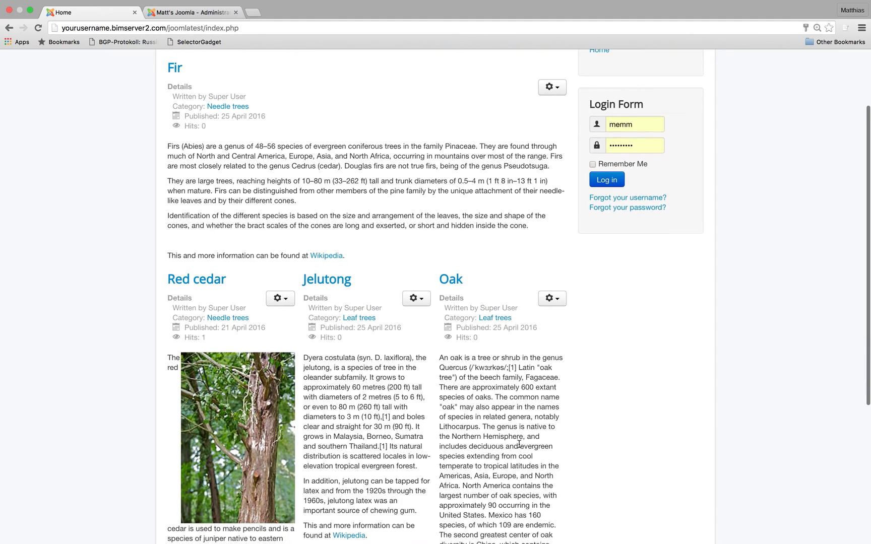
pyautogui.scroll(-4, 519, 444)
pyautogui.scroll(-5, 520, 444)
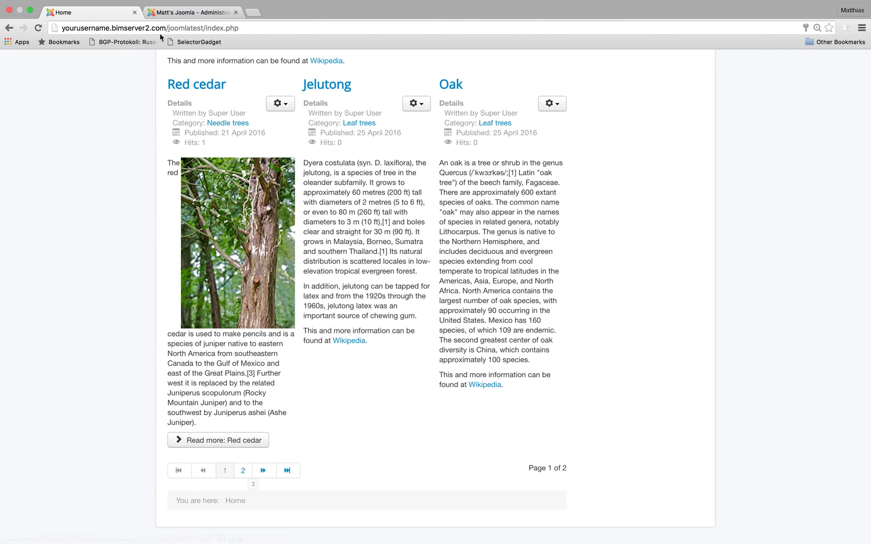
# Reopen the Home menu item and keep Multi Column Order at Across.
pyautogui.click(176, 17)
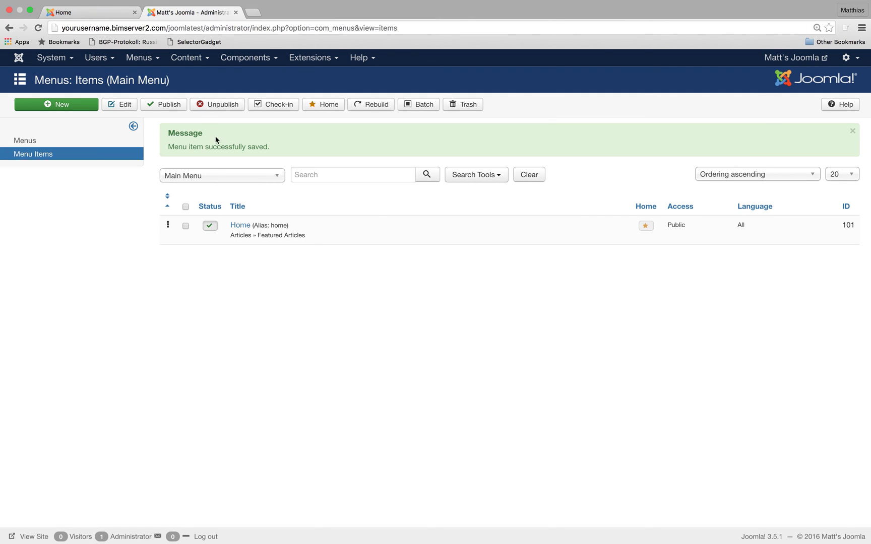
pyautogui.click(235, 226)
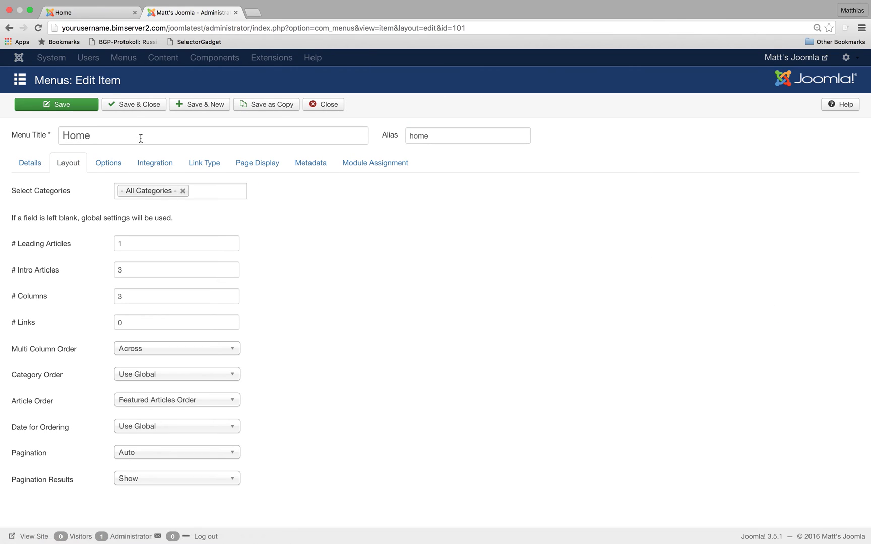
pyautogui.scroll(-1, 139, 290)
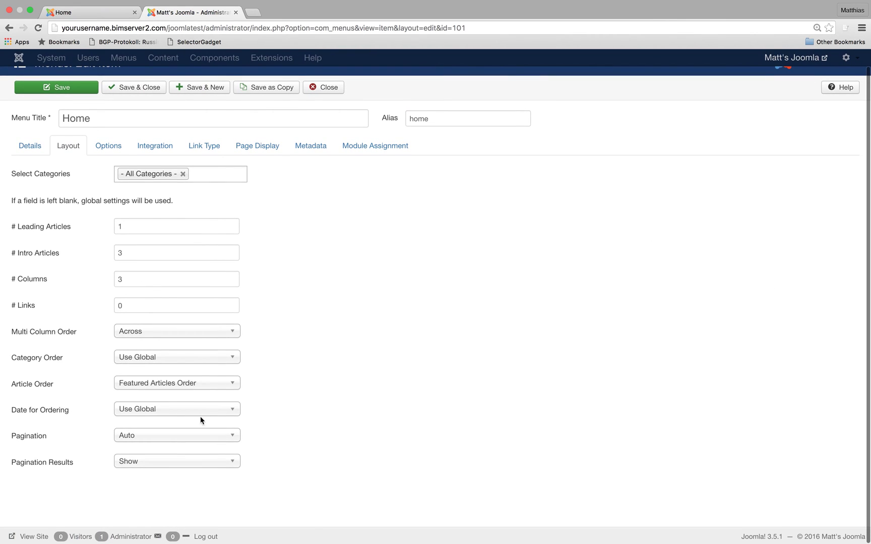
pyautogui.click(166, 336)
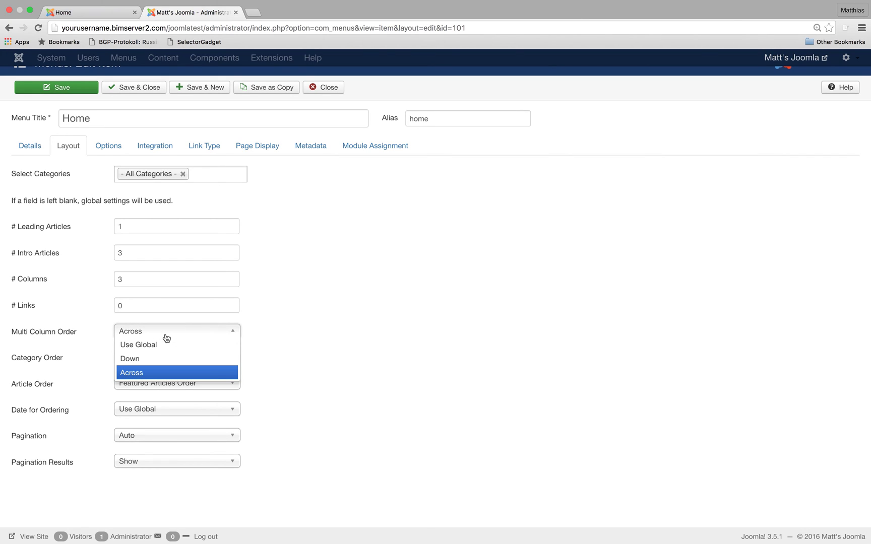
pyautogui.click(167, 337)
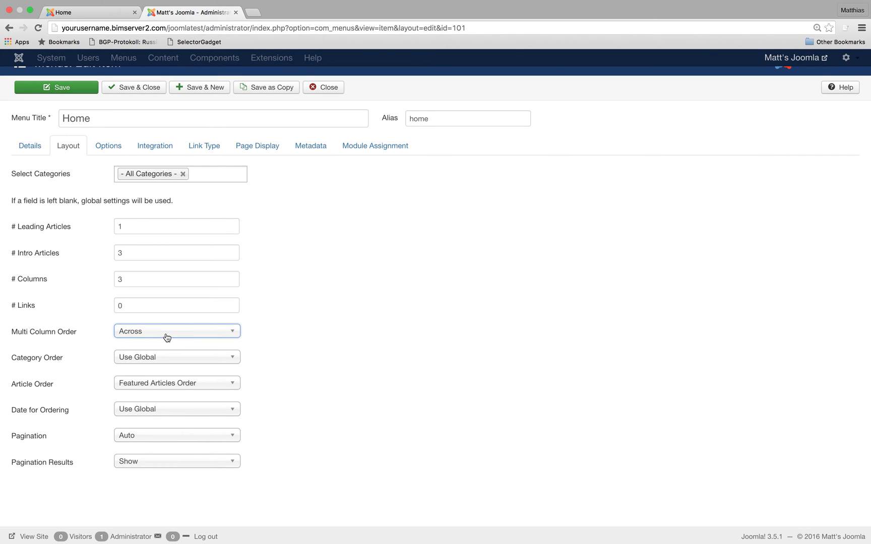
# Change the Pagination setting from Auto to Hide.
pyautogui.moveTo(65, 334)
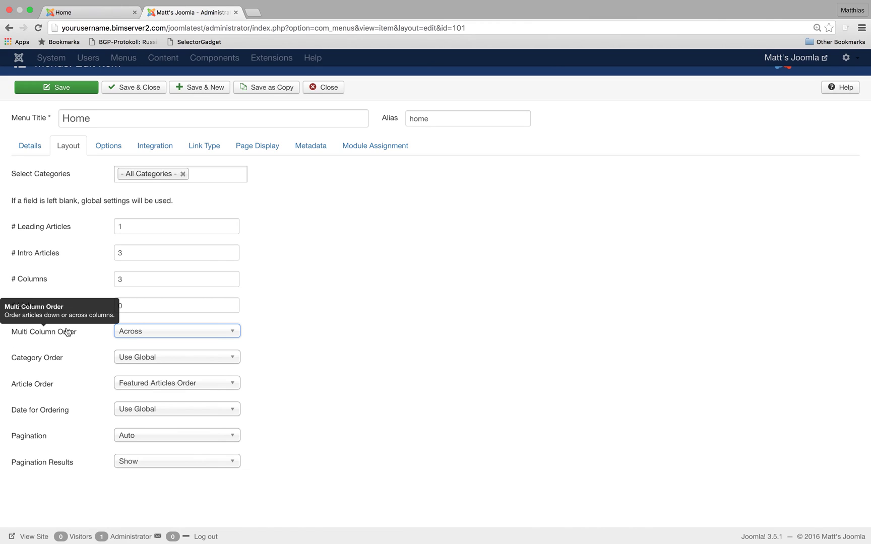
pyautogui.moveTo(60, 361)
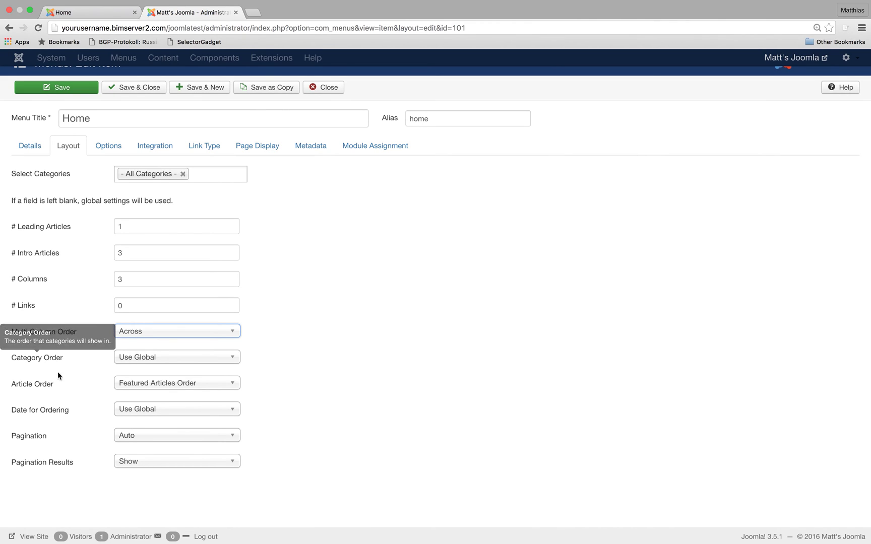
pyautogui.moveTo(49, 392)
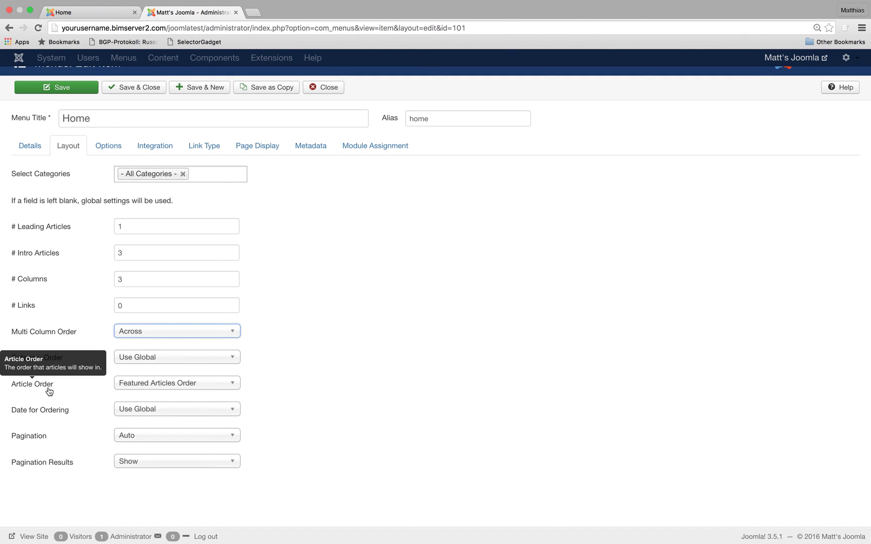
pyautogui.moveTo(64, 417)
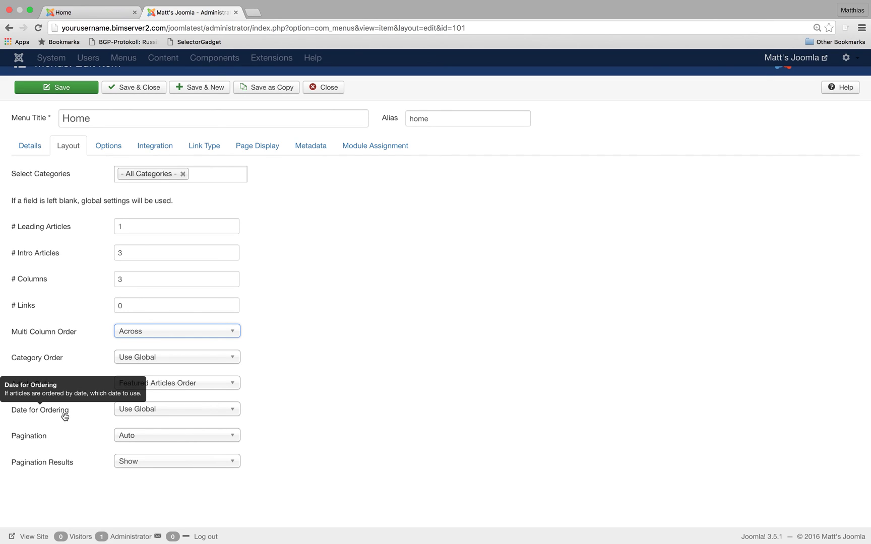
pyautogui.moveTo(43, 444)
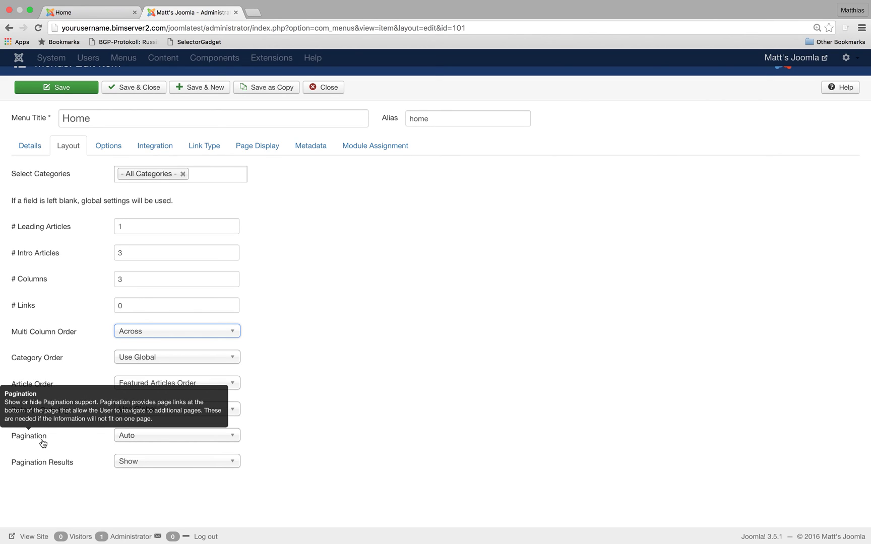
pyautogui.click(127, 437)
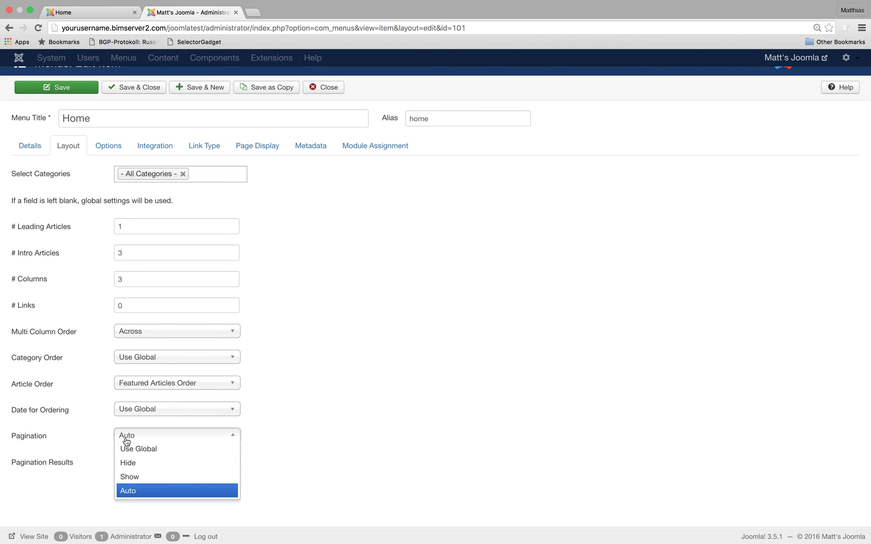
pyautogui.click(130, 439)
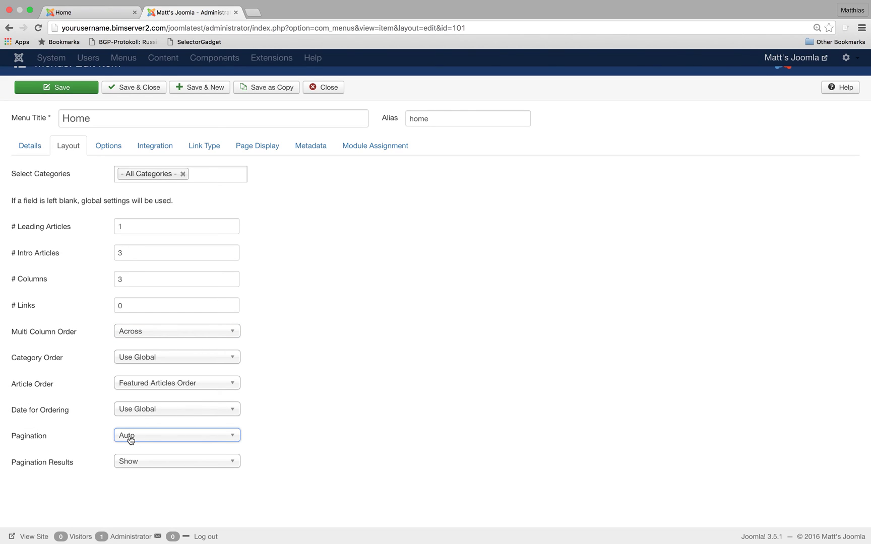
pyautogui.click(130, 439)
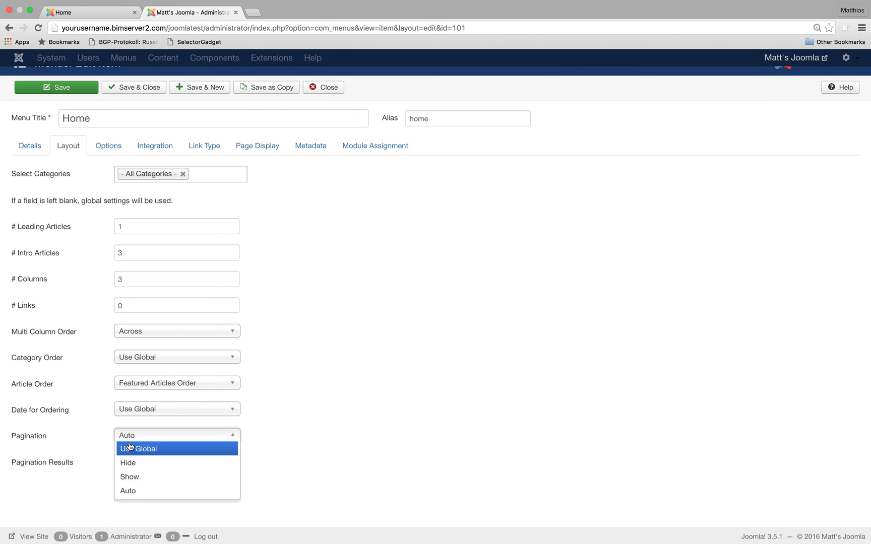
pyautogui.click(131, 464)
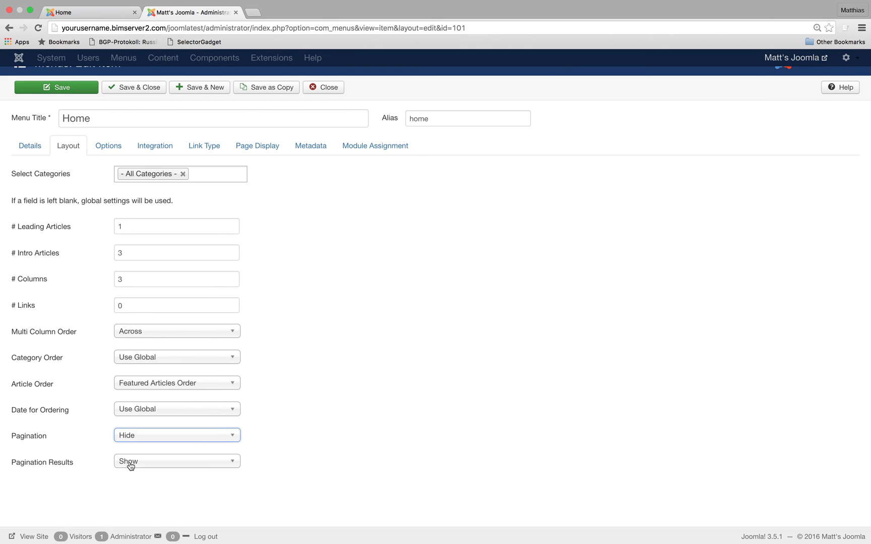
# Save the Home menu item and reload the front page to confirm page links are gone.
pyautogui.click(70, 87)
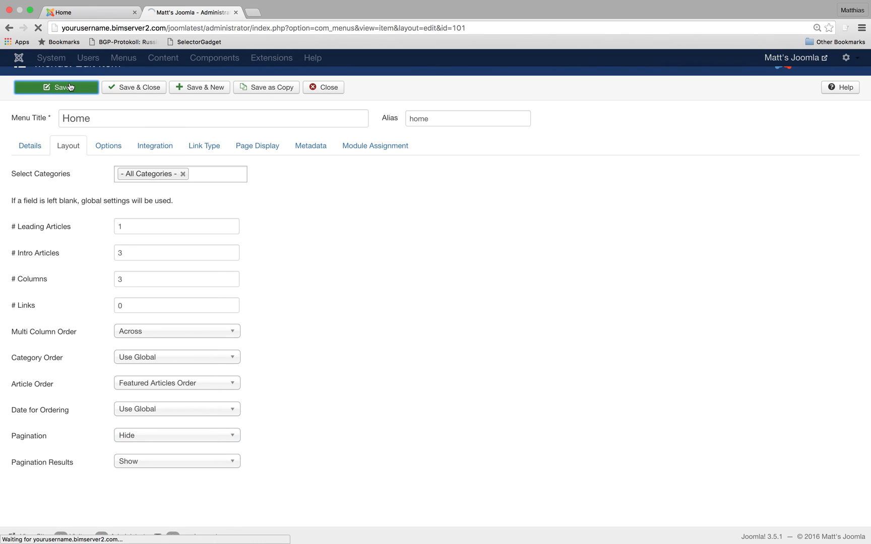
pyautogui.click(91, 13)
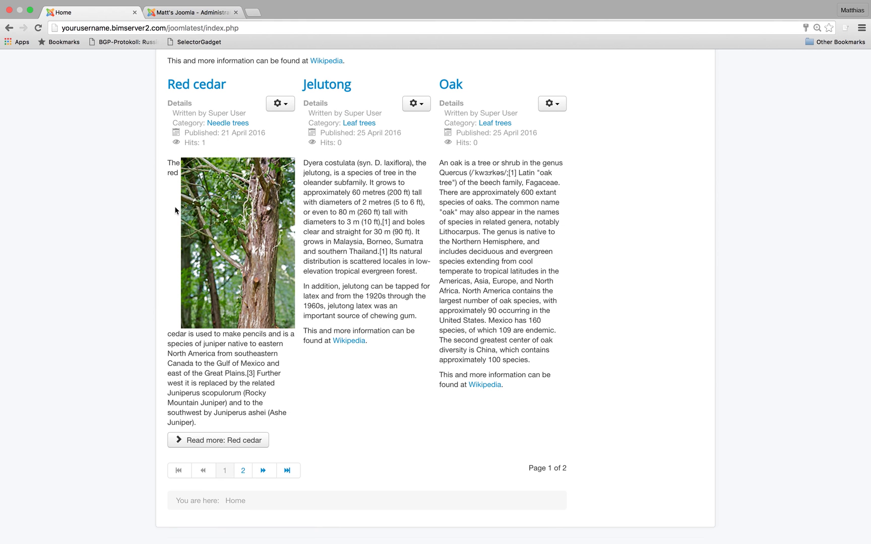
pyautogui.click(38, 28)
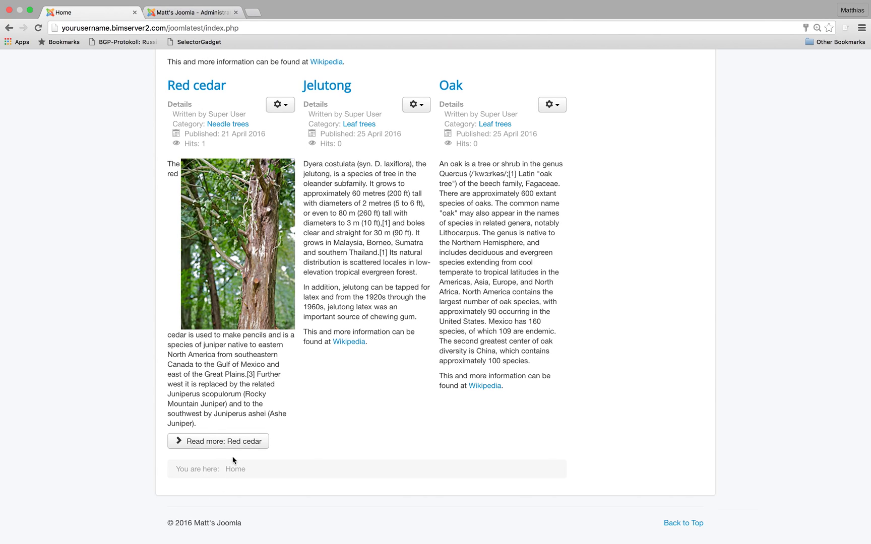
# Leave Pagination Results at Show, open the Options tab and compare with the front page.
pyautogui.click(190, 15)
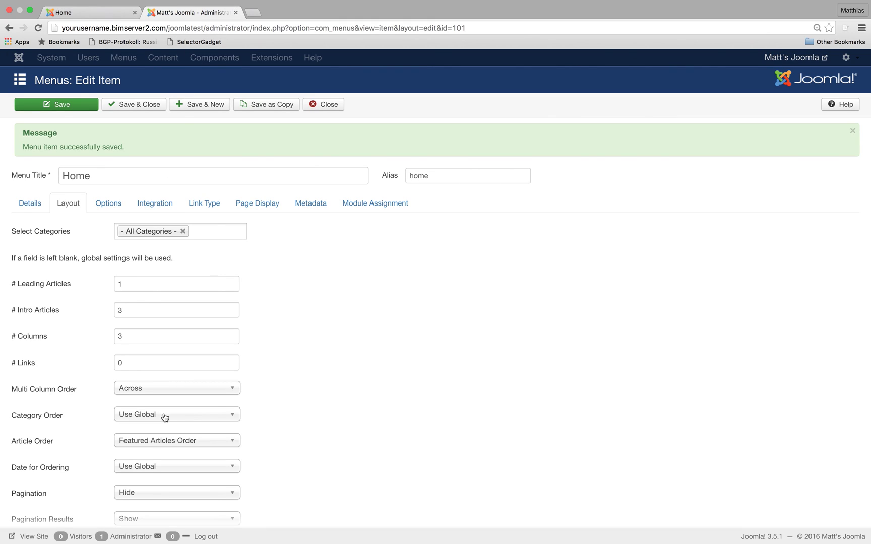
pyautogui.scroll(-2, 189, 479)
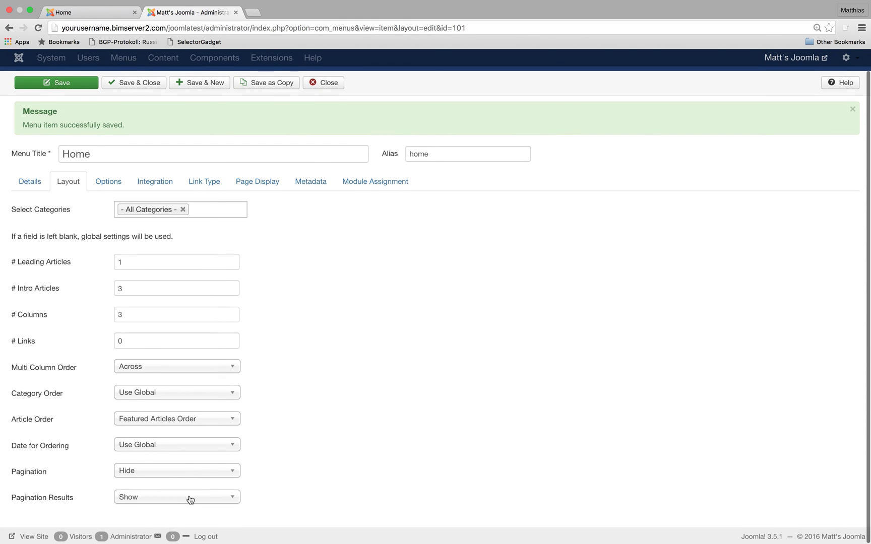
pyautogui.click(190, 498)
pyautogui.click(190, 499)
pyautogui.scroll(2, 234, 466)
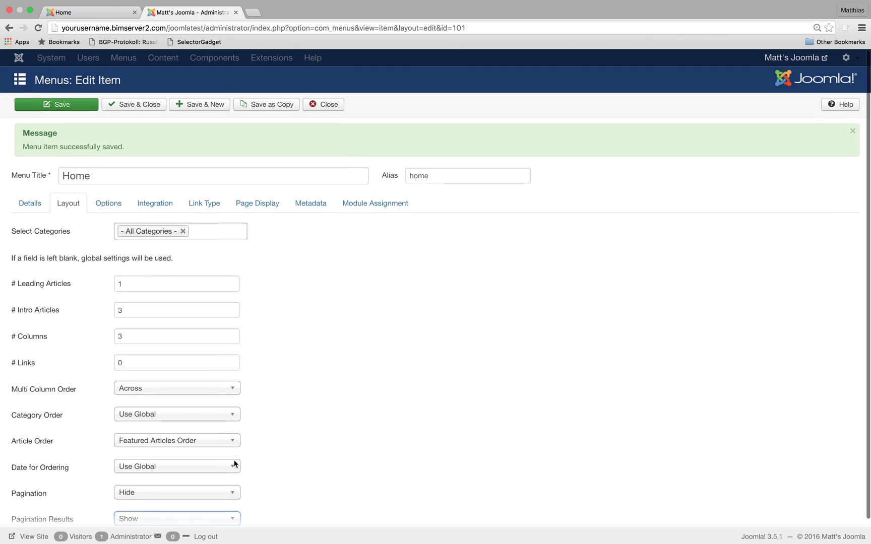
pyautogui.click(115, 208)
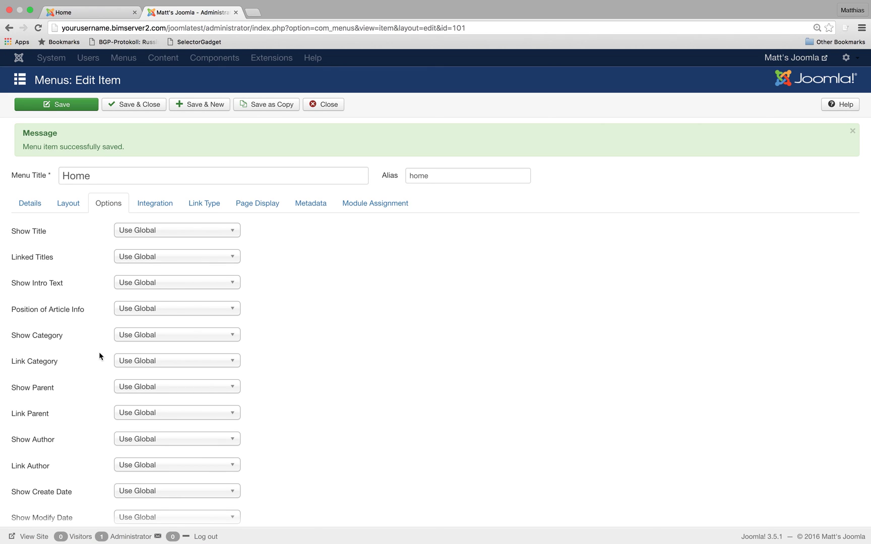
pyautogui.scroll(-3, 117, 383)
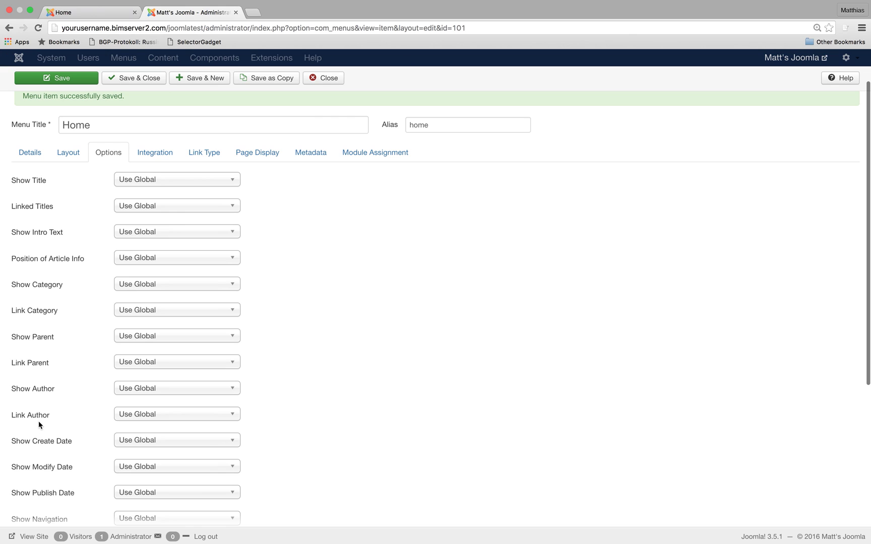
pyautogui.click(97, 13)
pyautogui.scroll(10, 156, 152)
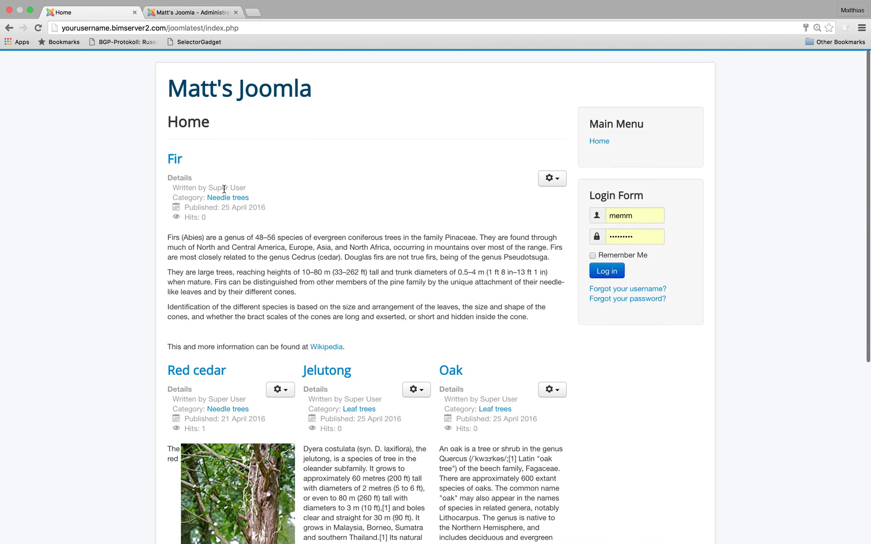
# Set Show Author to Hide, keeping Author Link at Use Global.
pyautogui.click(190, 15)
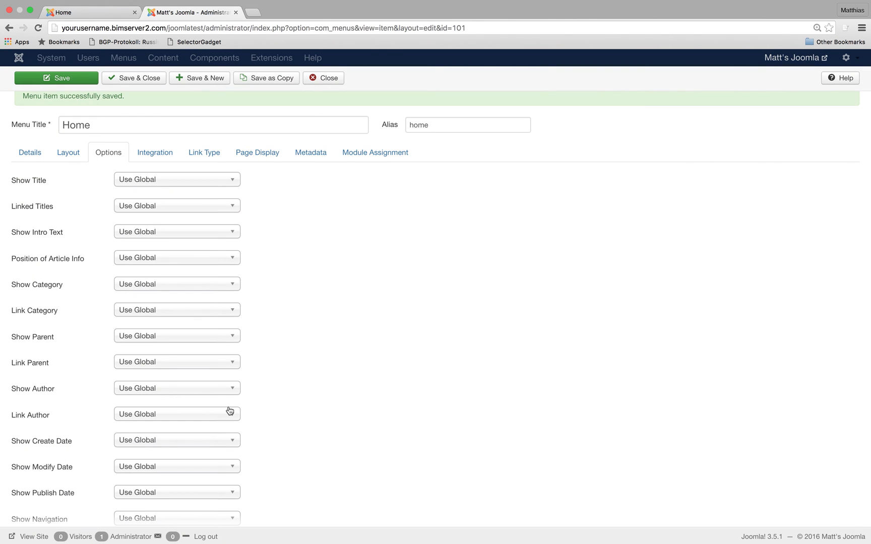
pyautogui.click(144, 420)
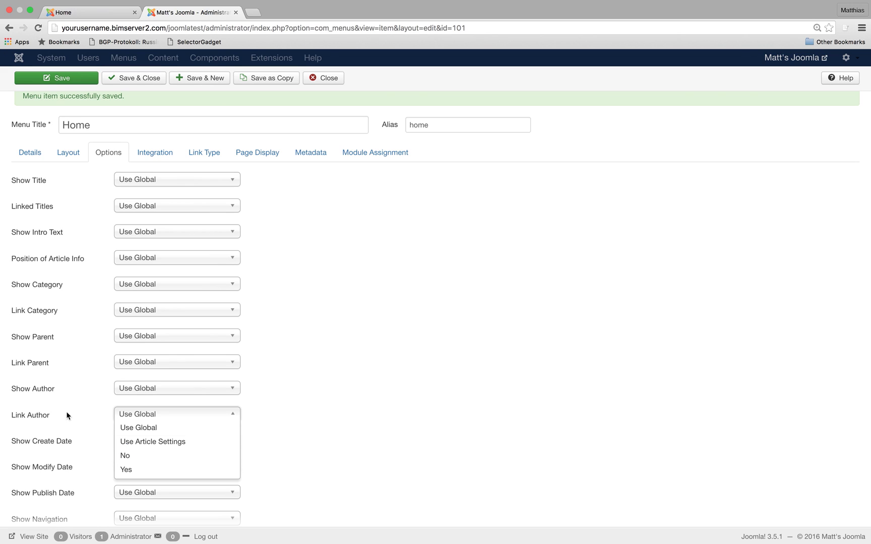
pyautogui.click(132, 413)
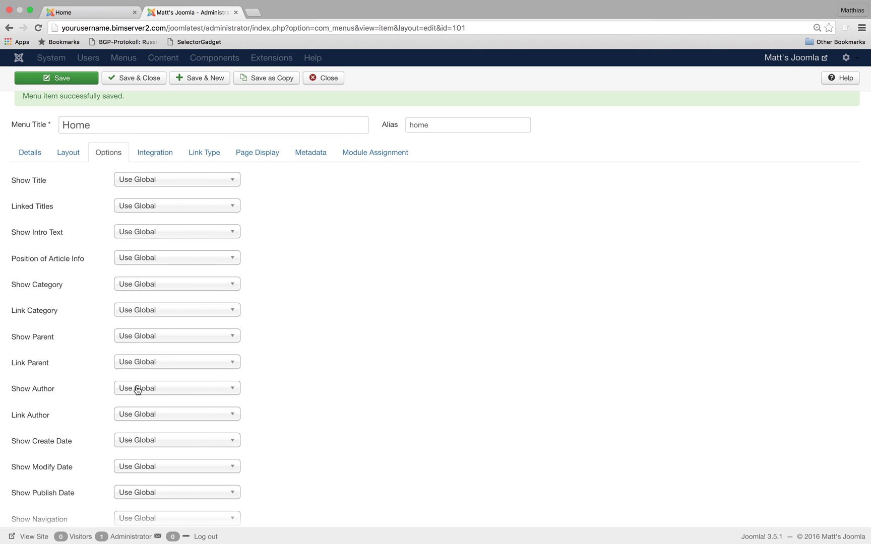
pyautogui.click(137, 389)
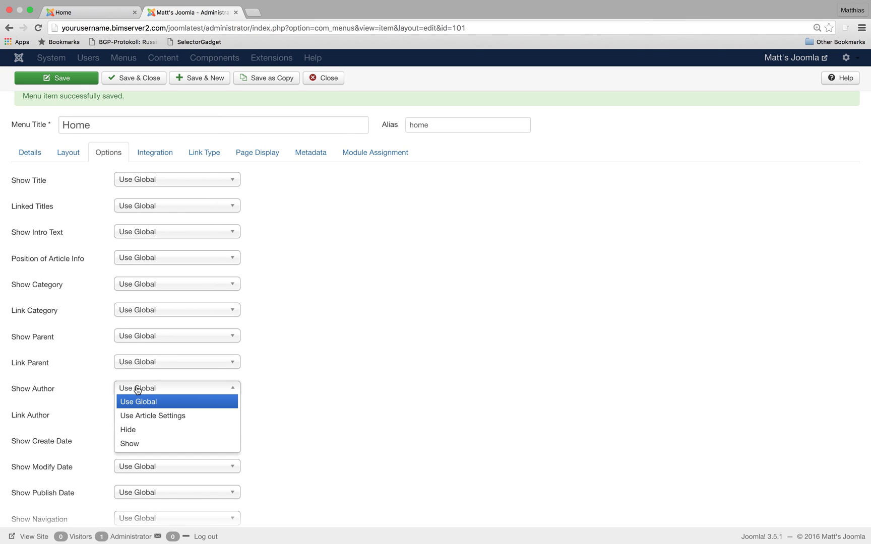
pyautogui.click(132, 430)
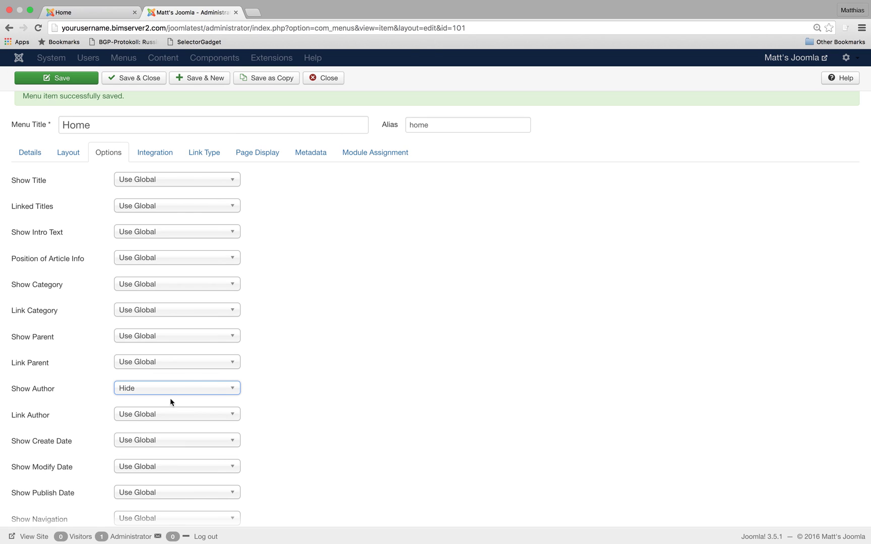
# Save the menu item and reload the front page to confirm no author lines appear.
pyautogui.click(72, 78)
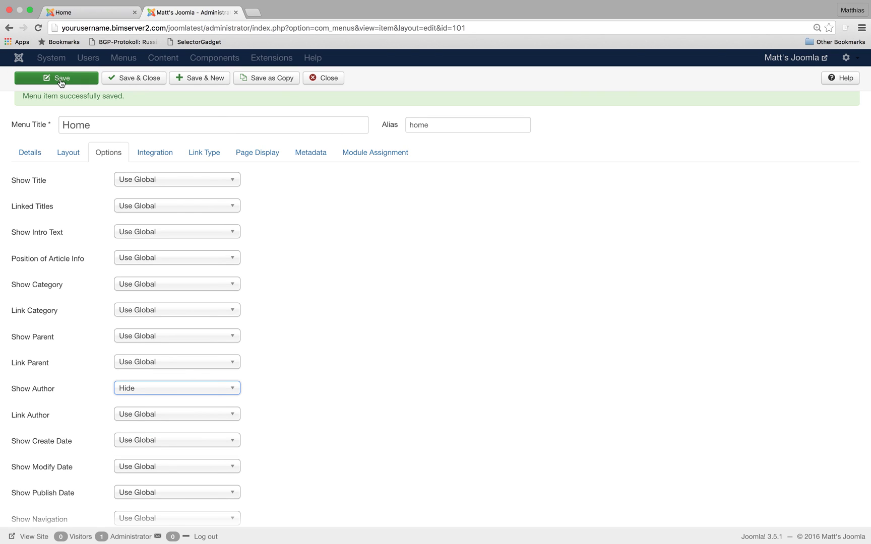
pyautogui.click(85, 15)
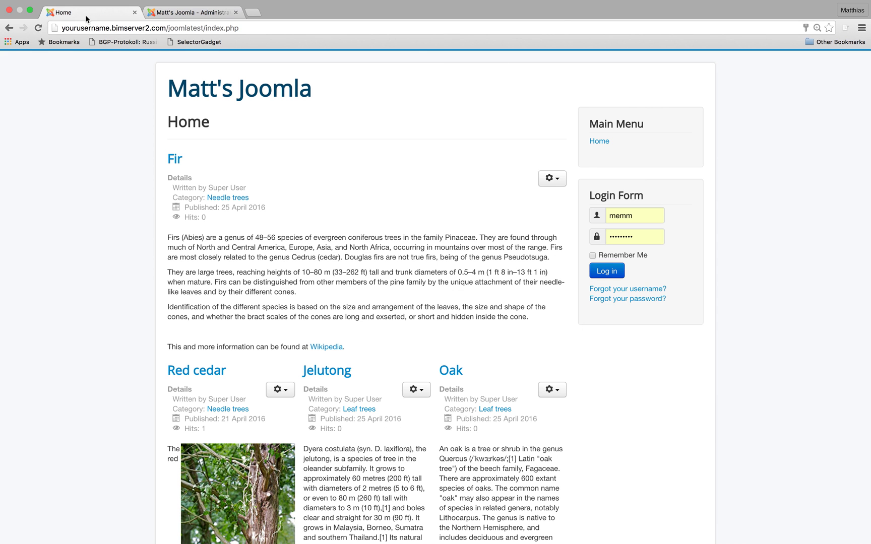
pyautogui.click(37, 28)
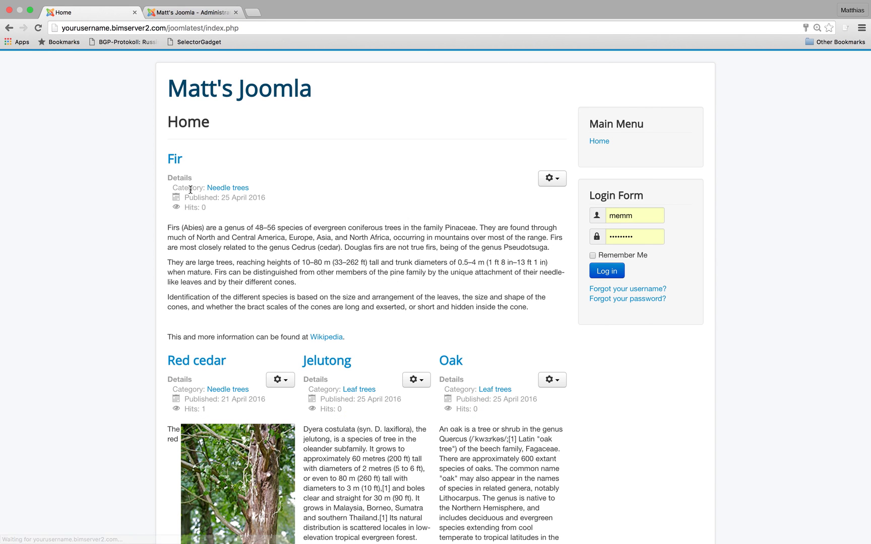